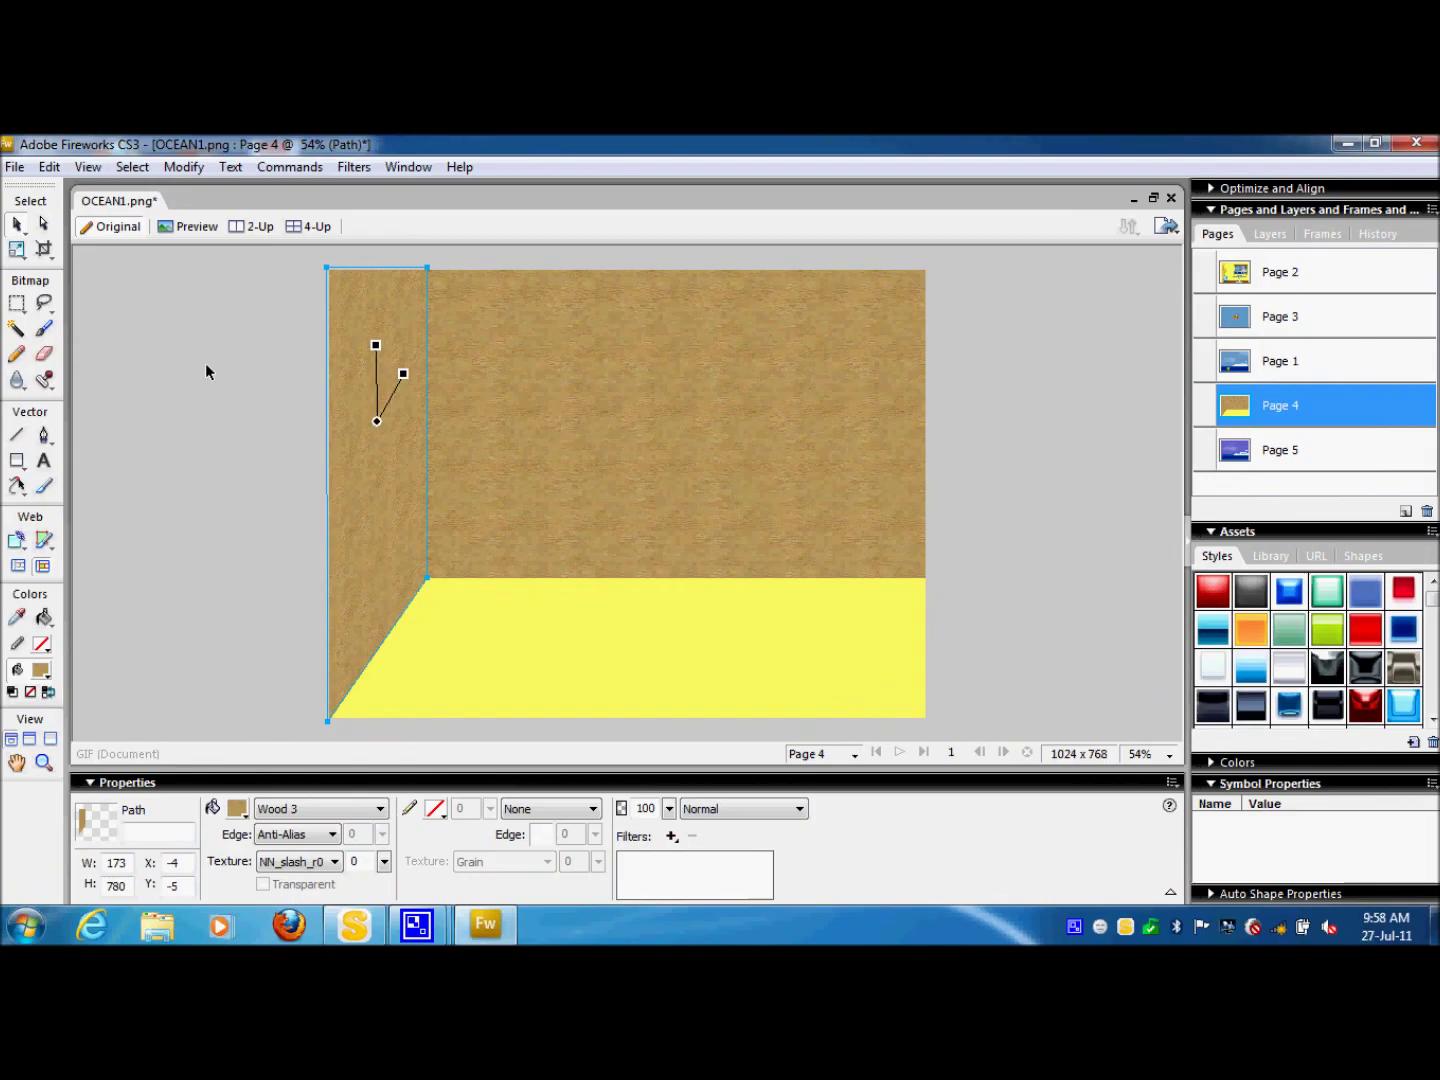
- Draw a floor rectangle of about 858 × 246 px below the back wall and fill it with the Wood 2 pattern
left_click(310, 550)
key("u")
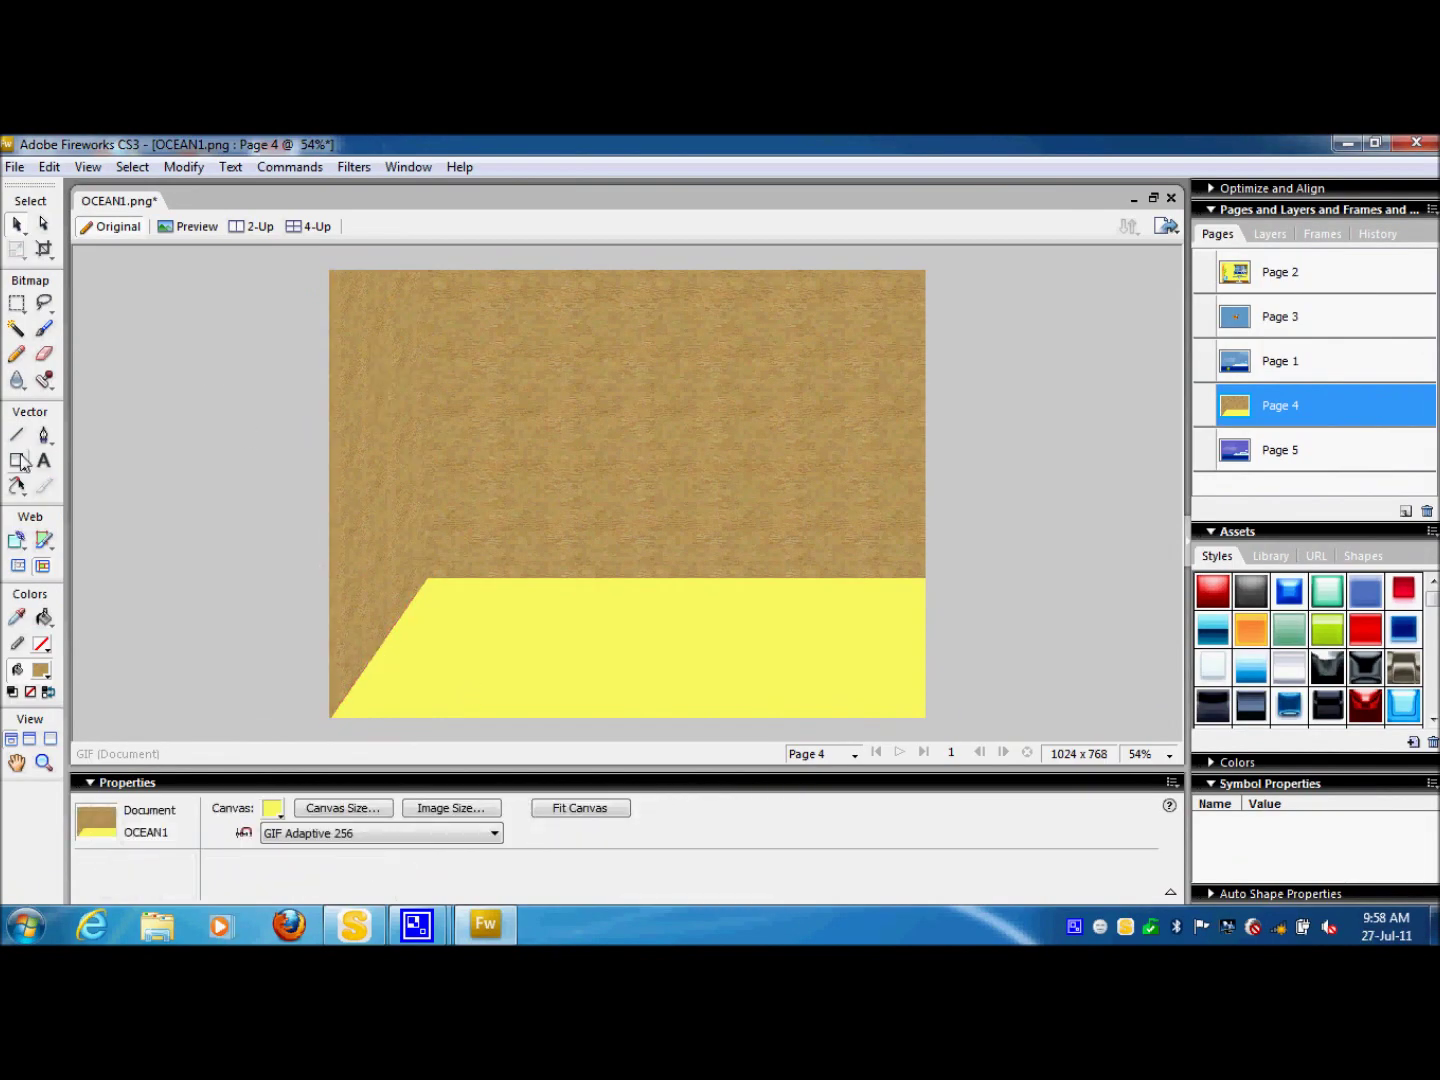
left_click_drag(425, 576, 926, 718)
left_click(378, 808)
mouse_move(373, 752)
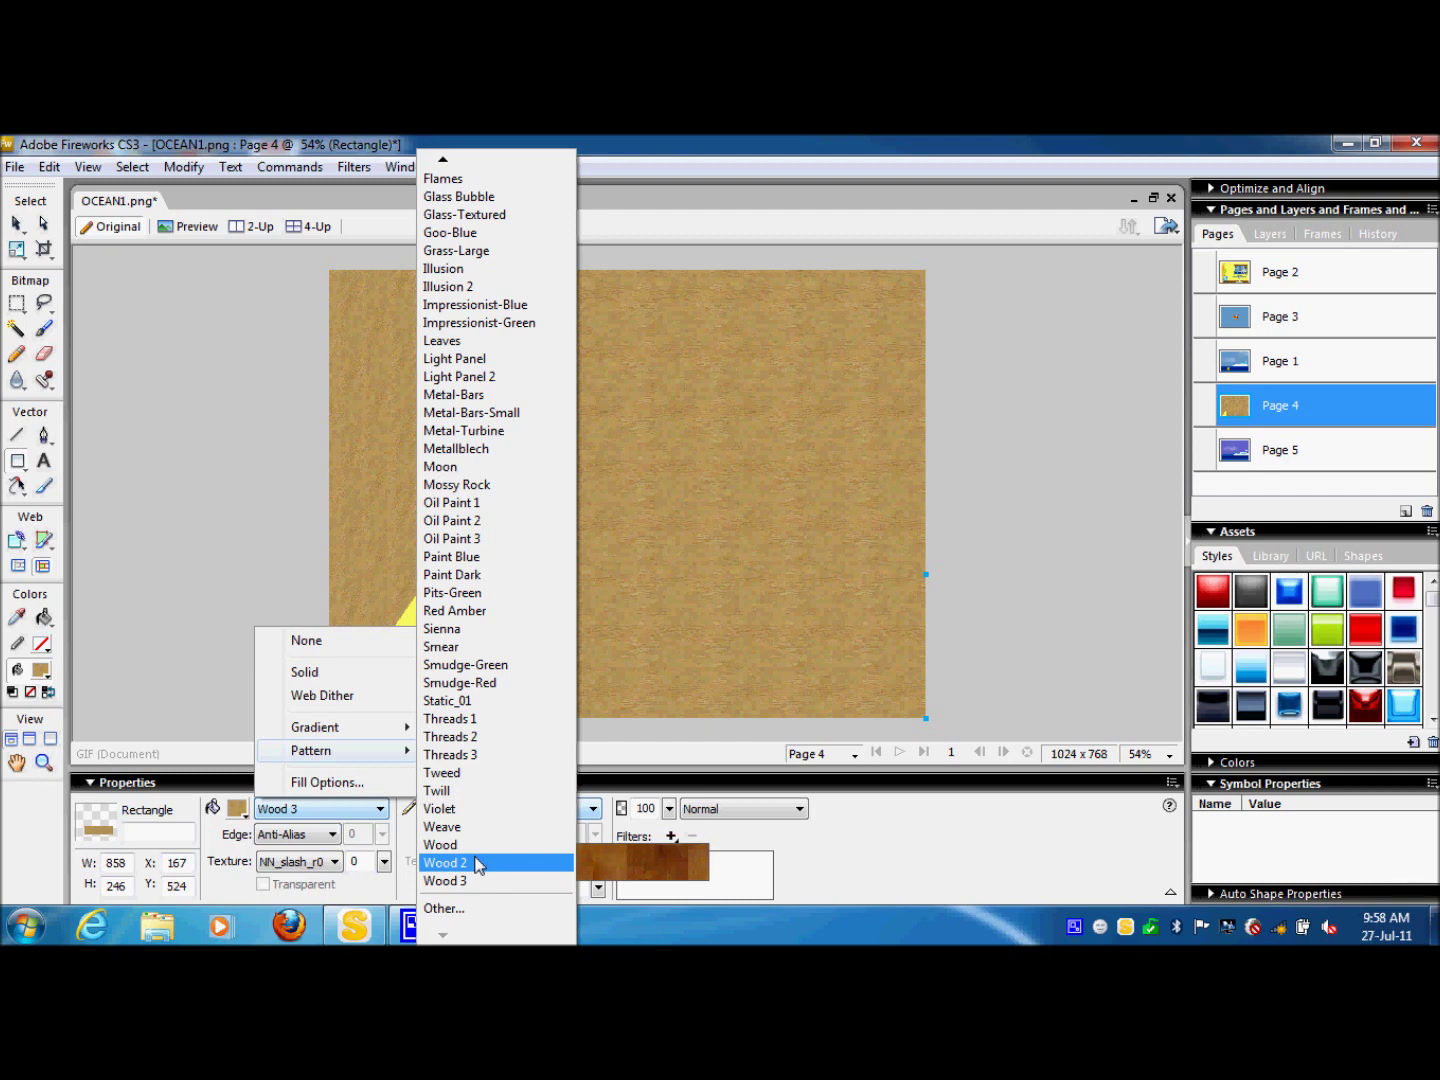
left_click(478, 867)
- Stretch the floor's lower-left corner point out to the lower-left corner of the canvas
left_click(43, 224)
left_click(428, 726)
left_click(426, 717)
left_click_drag(426, 717, 373, 717)
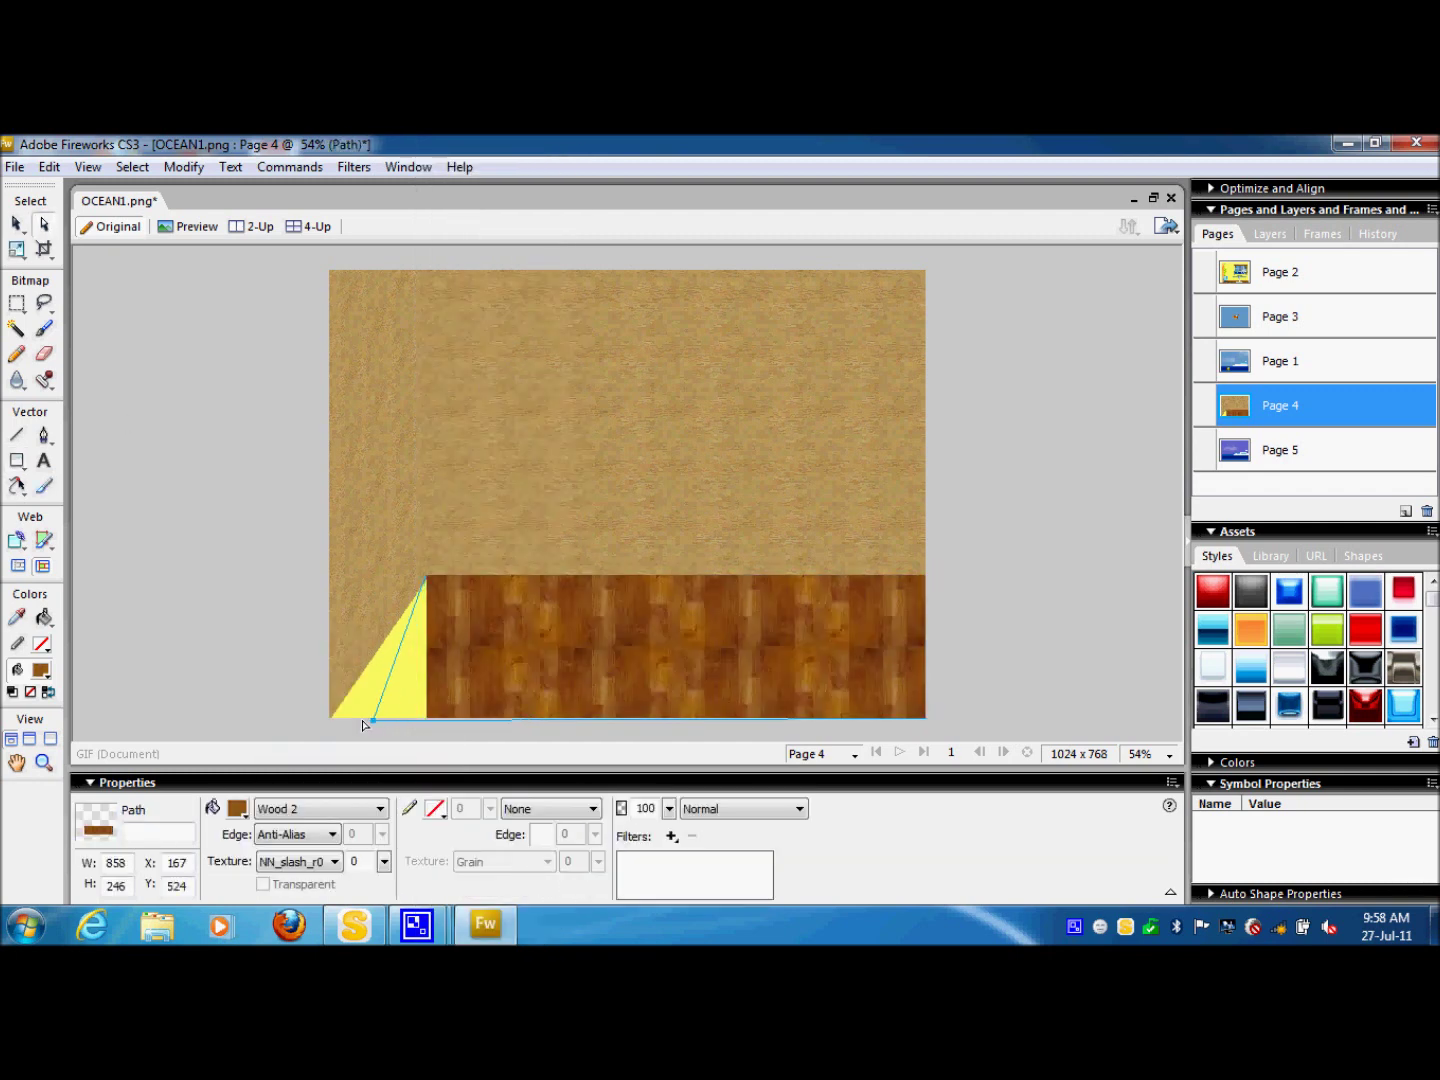
left_click(364, 725)
- Fill the side wall with the Wood pattern and angle its grain with the fill handles
left_click(364, 595)
left_click(319, 808)
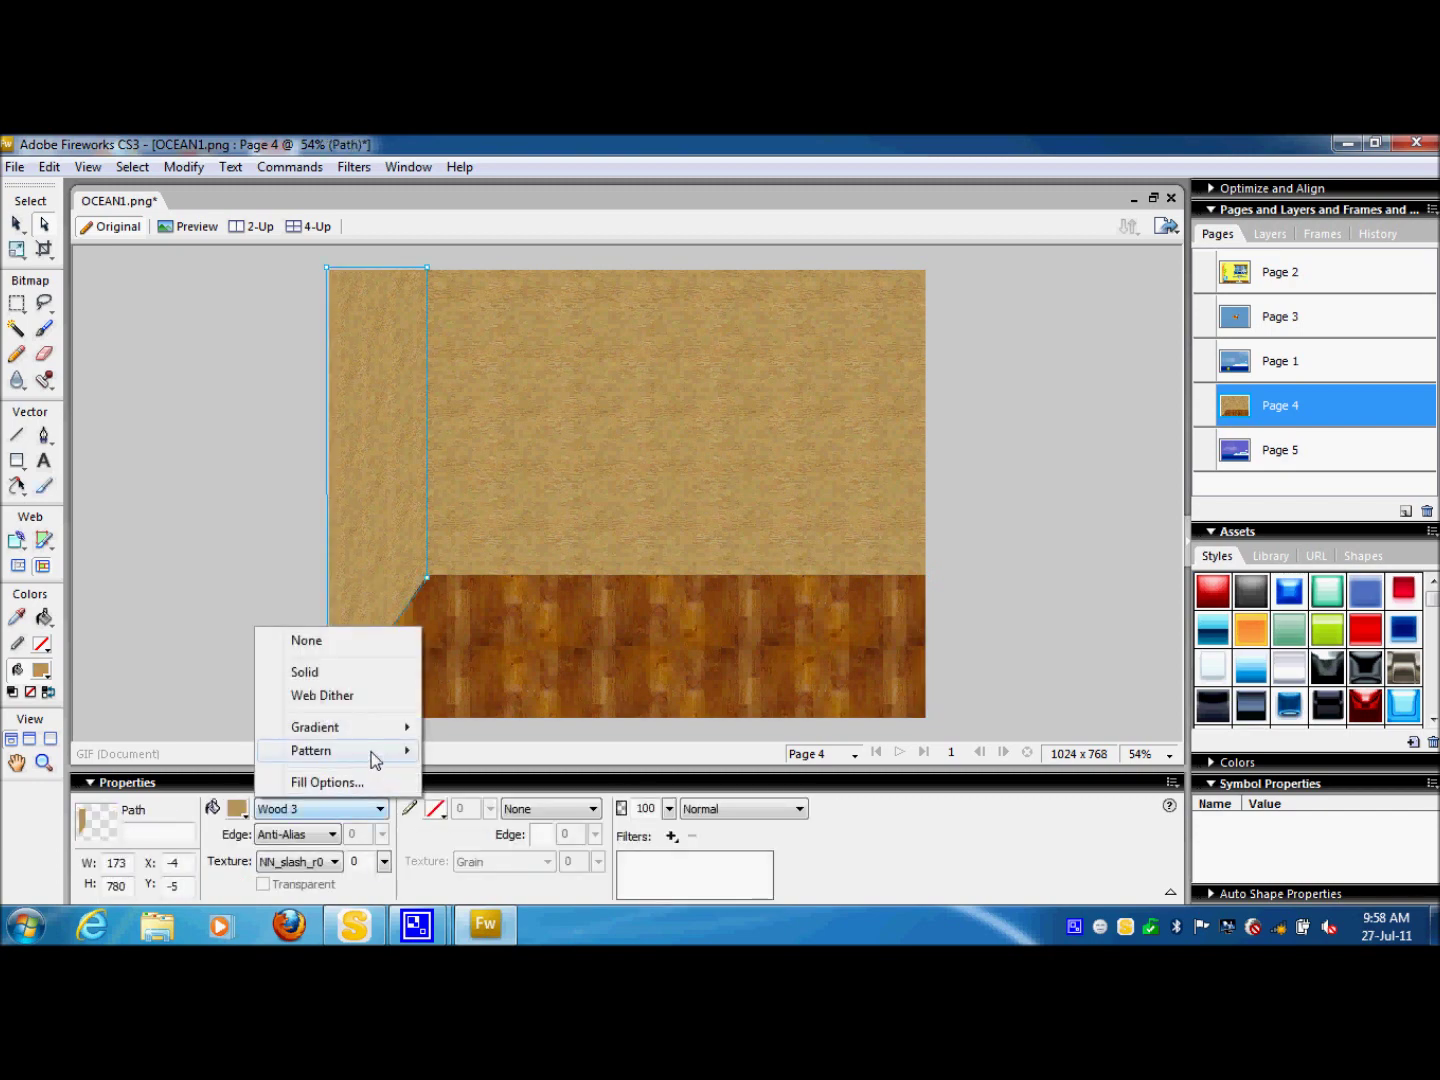
mouse_move(375, 760)
left_click(460, 847)
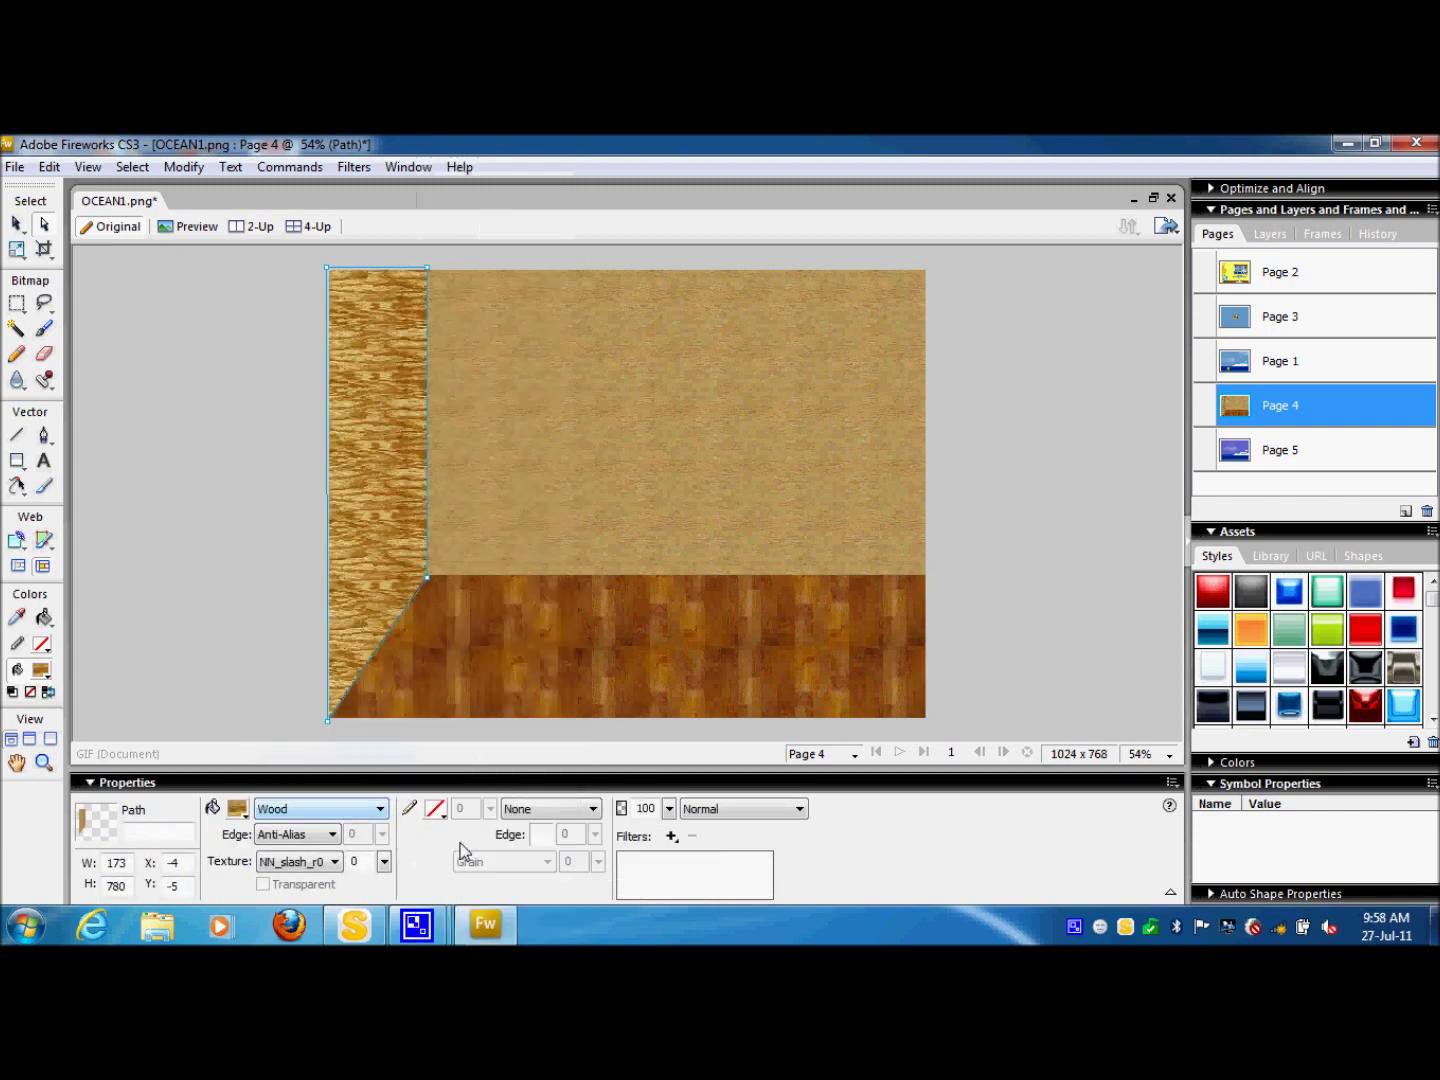
left_click(19, 221)
left_click_drag(483, 492, 397, 466)
left_click(607, 616)
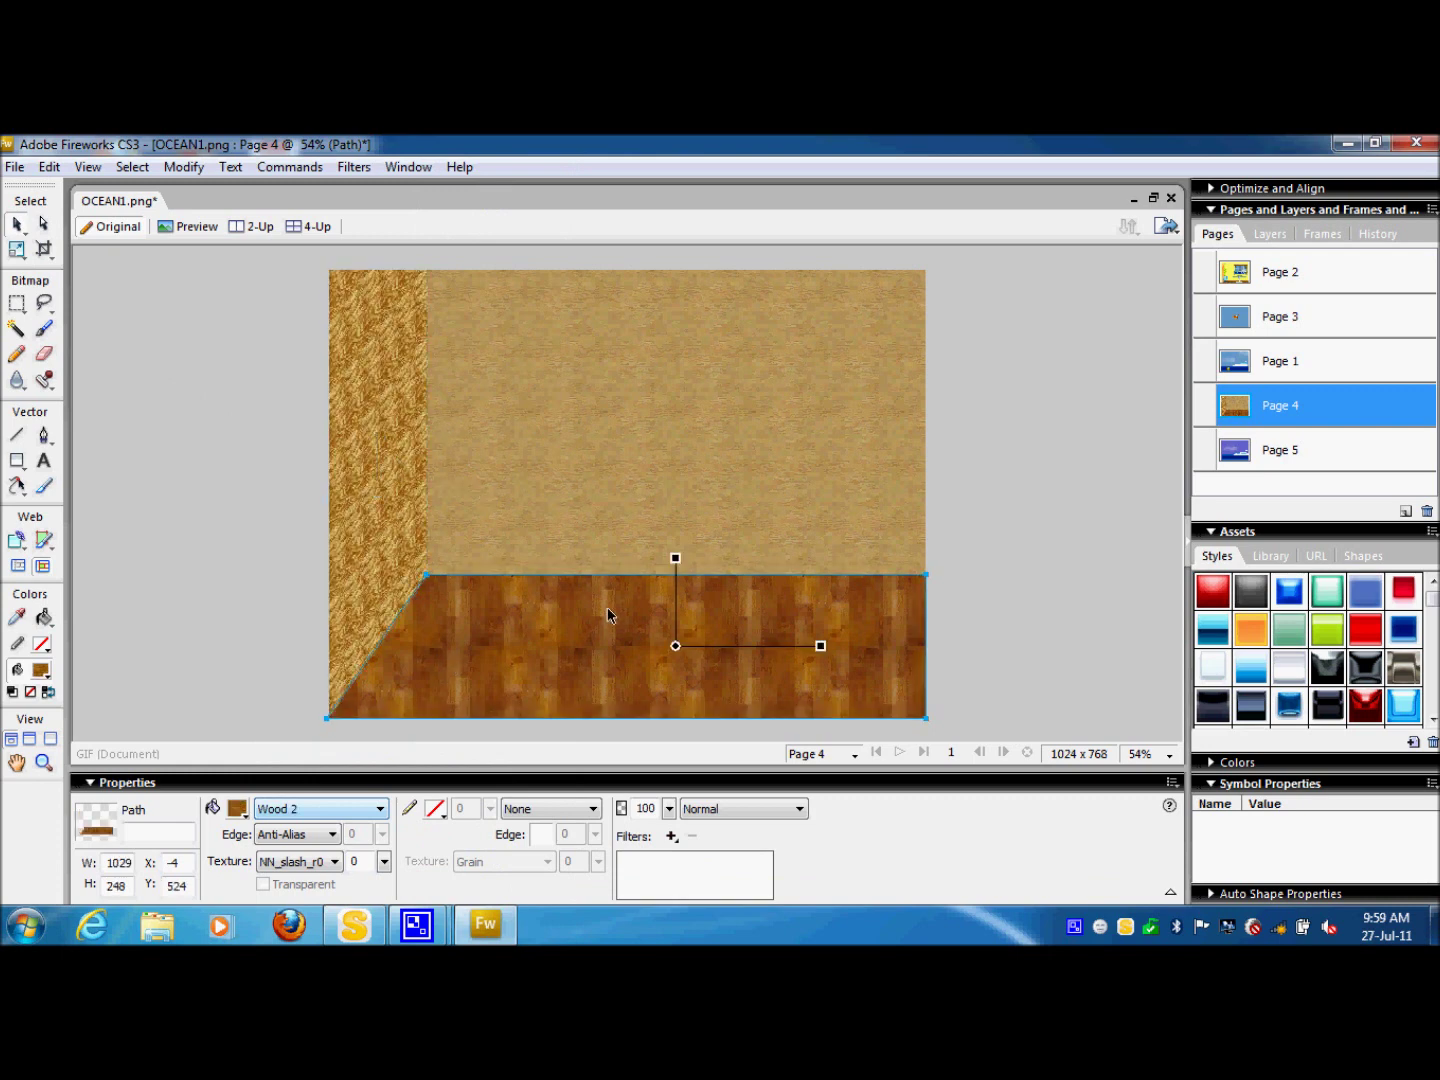
- Move the ocean scene with the ship and sailboat slightly up on Page 1
left_click(1291, 363)
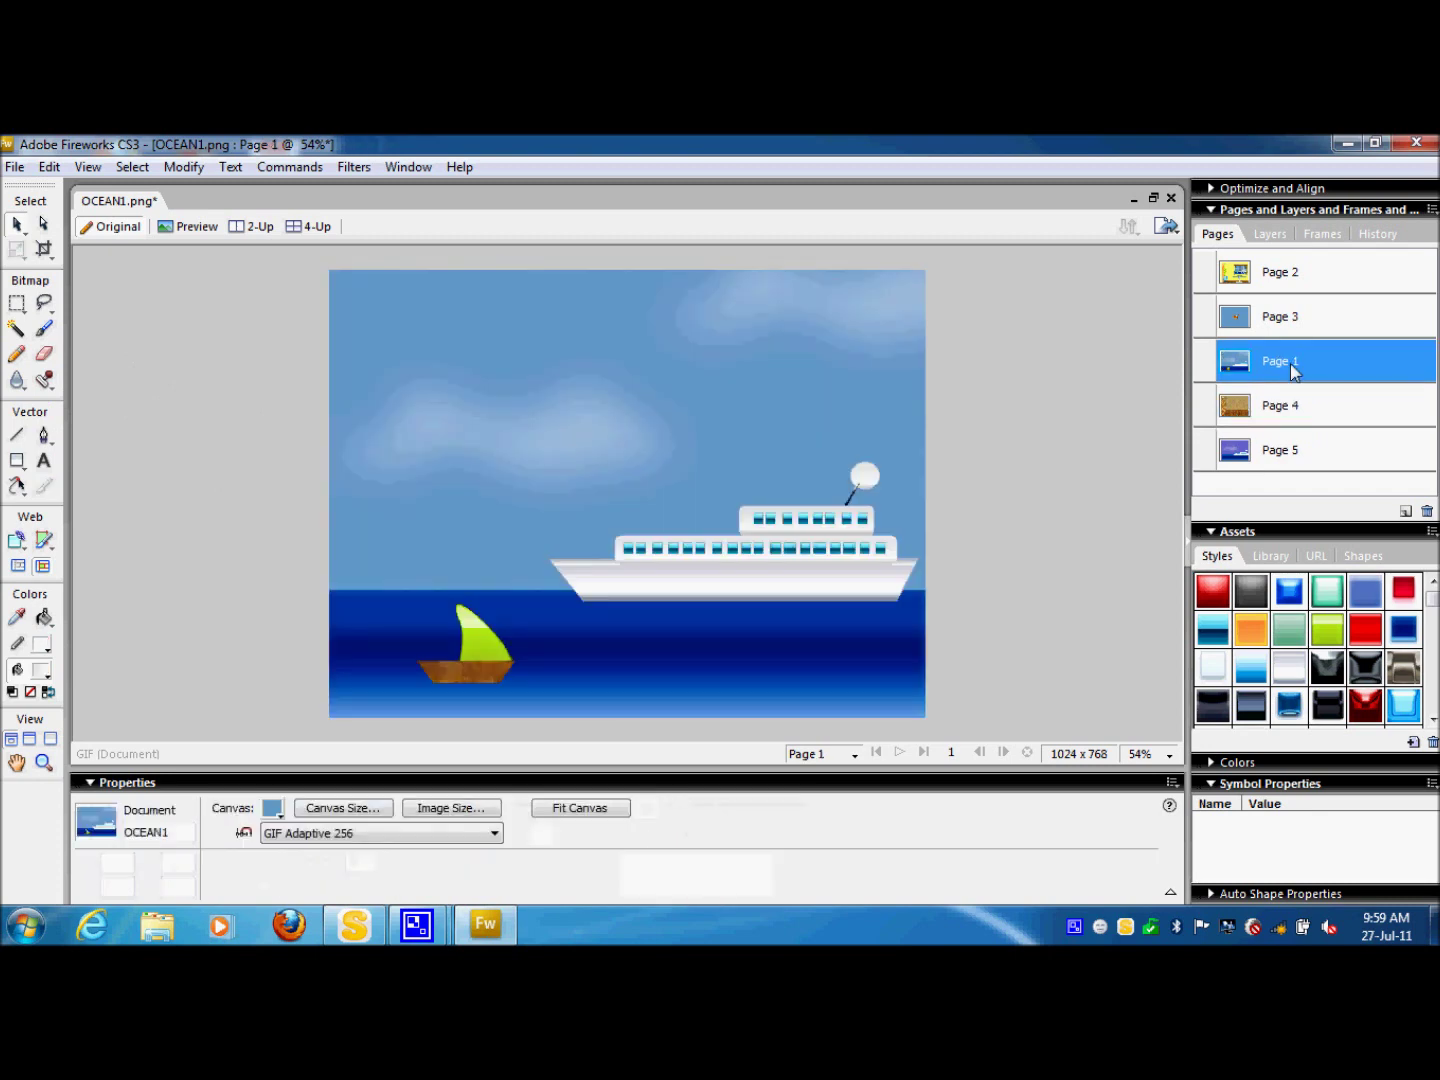
left_click(832, 463)
double_click(379, 401)
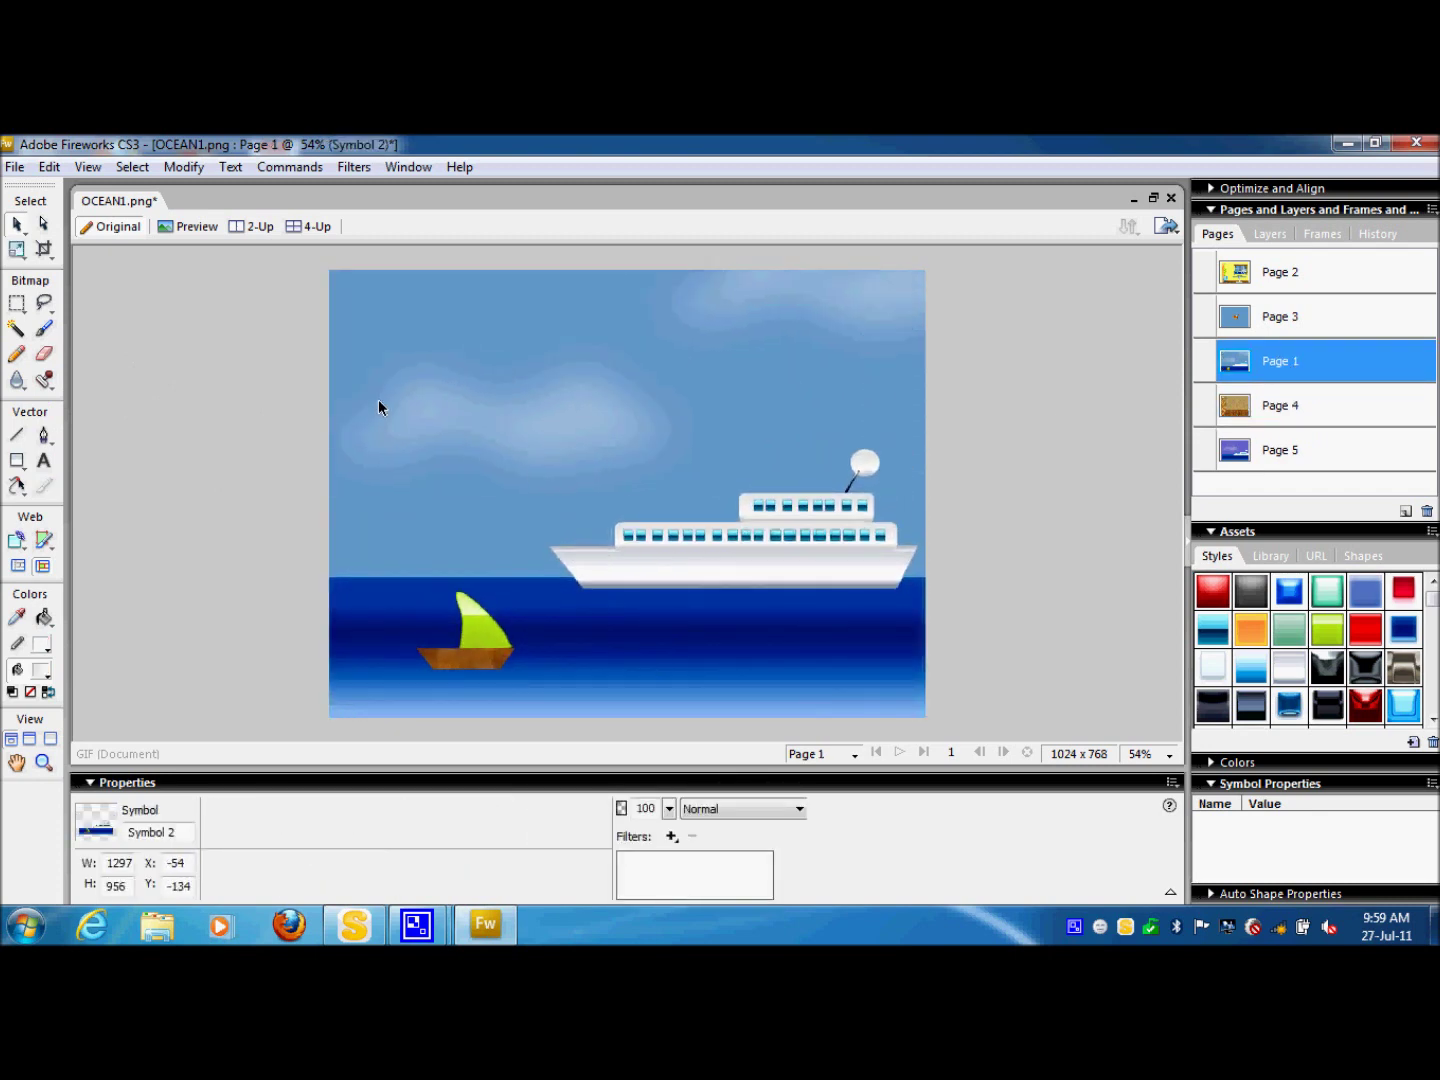
- Draw a rectangle of about 1038 × 792 px over the whole canvas and apply the Plastic Button 014 style
left_click(17, 461)
left_click_drag(329, 267, 932, 728)
left_click(1250, 669)
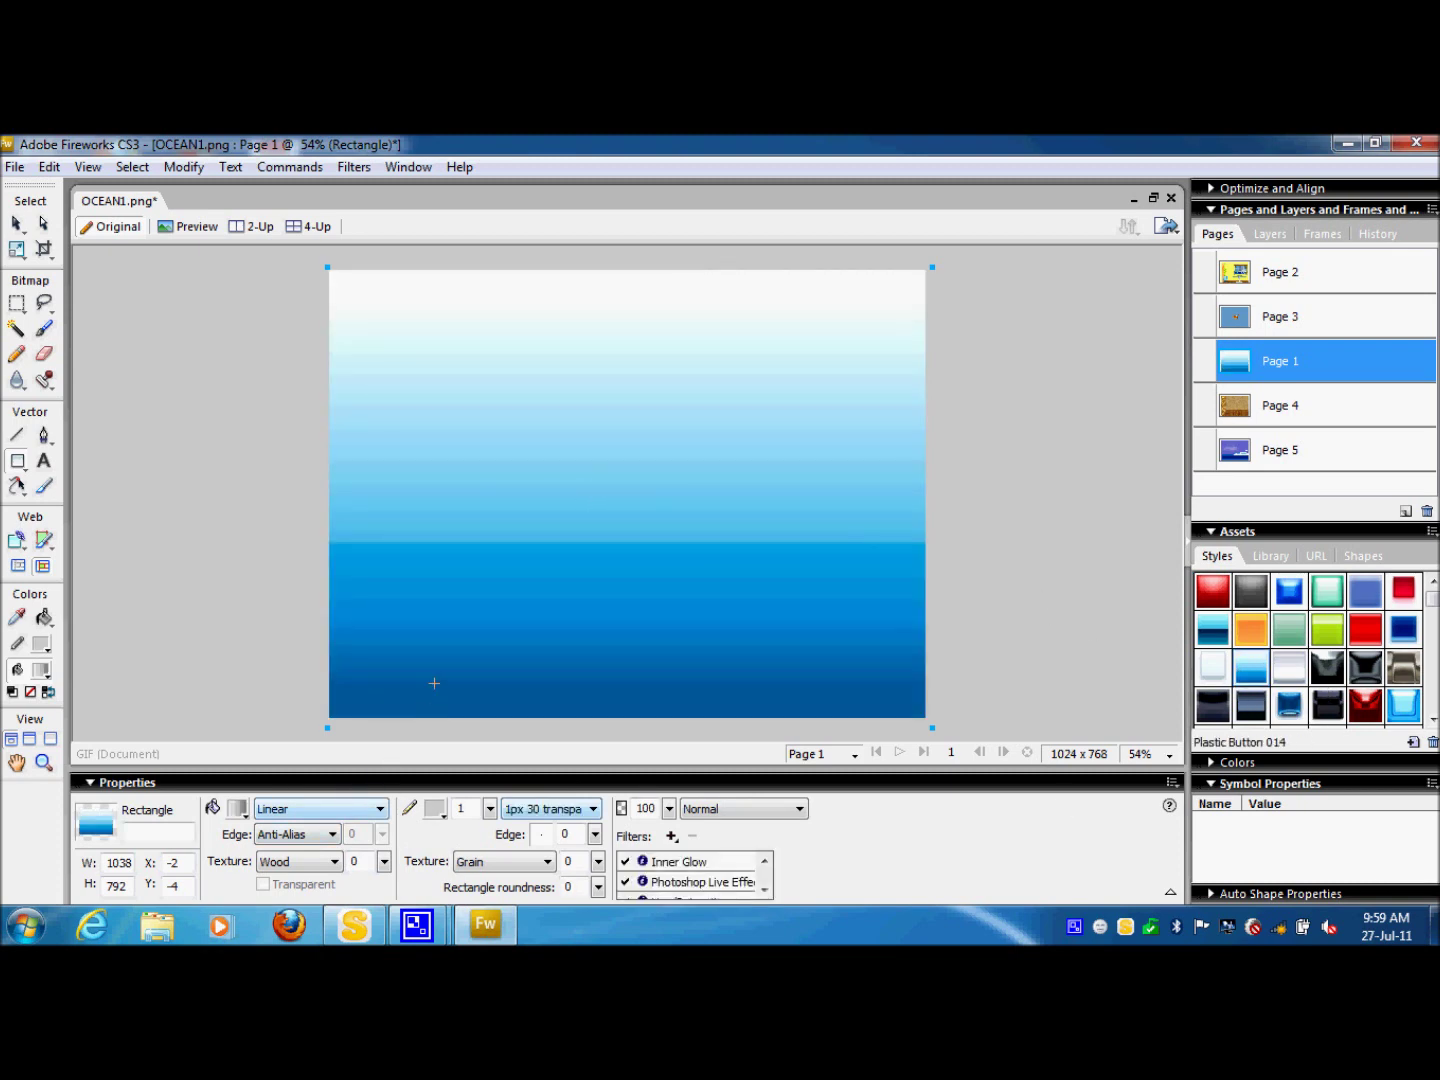
- Send the blue gradient rectangle to the back, behind the clouds and ship, as the sky
key("a")
right_click(468, 423)
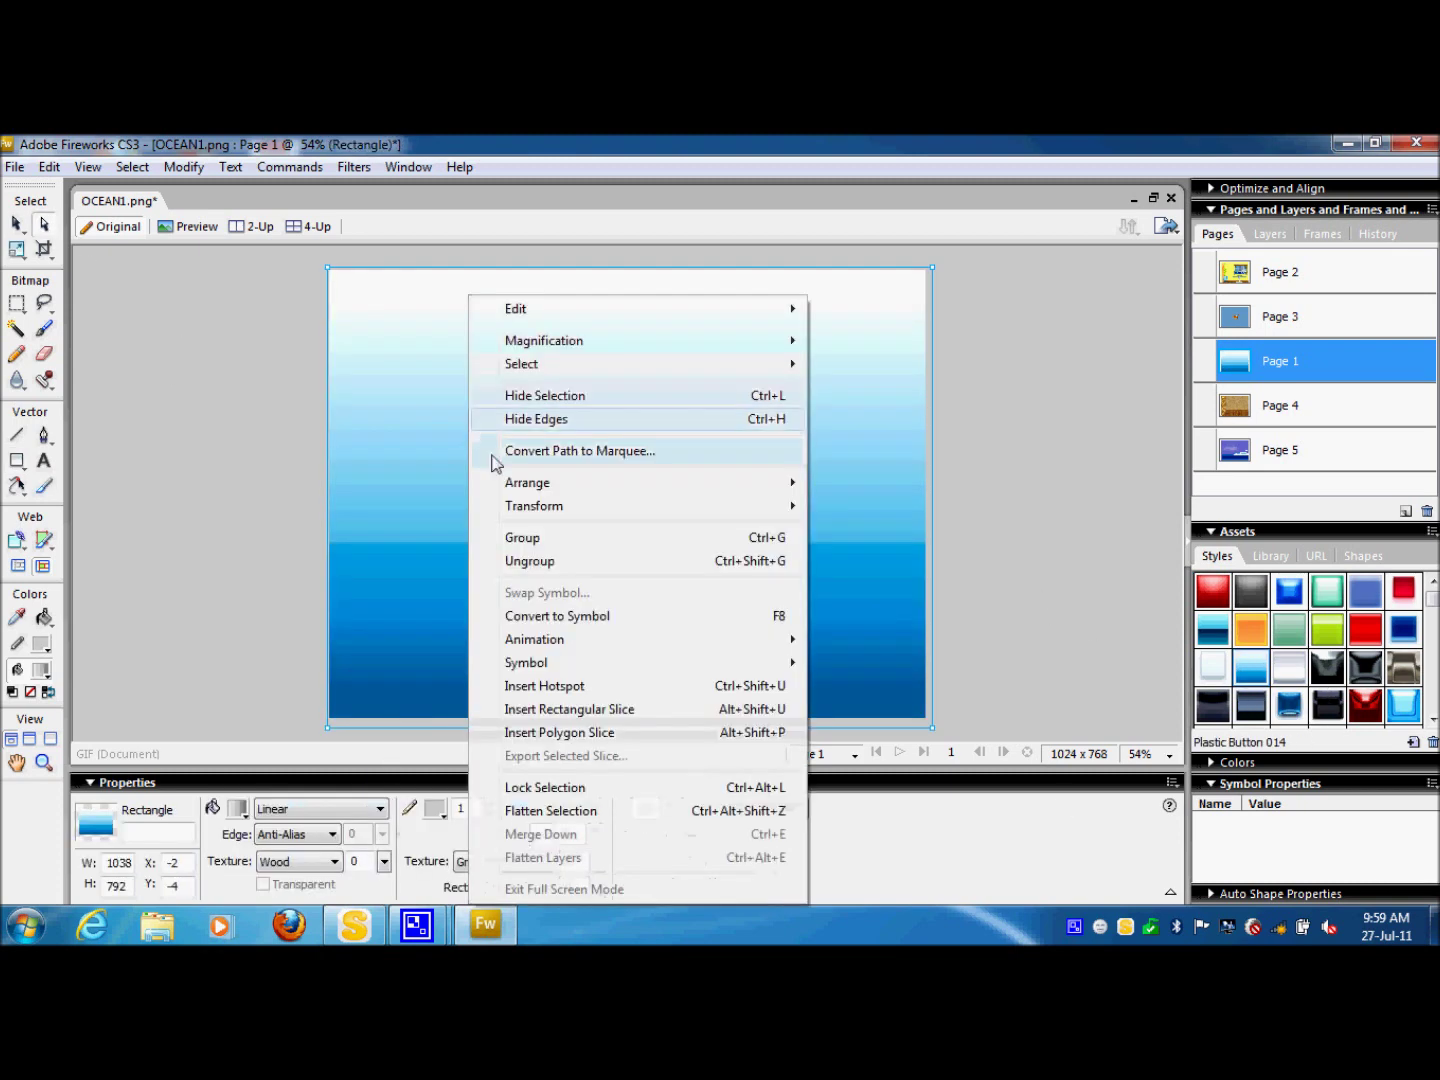
mouse_move(760, 483)
left_click(1011, 553)
left_click(211, 251)
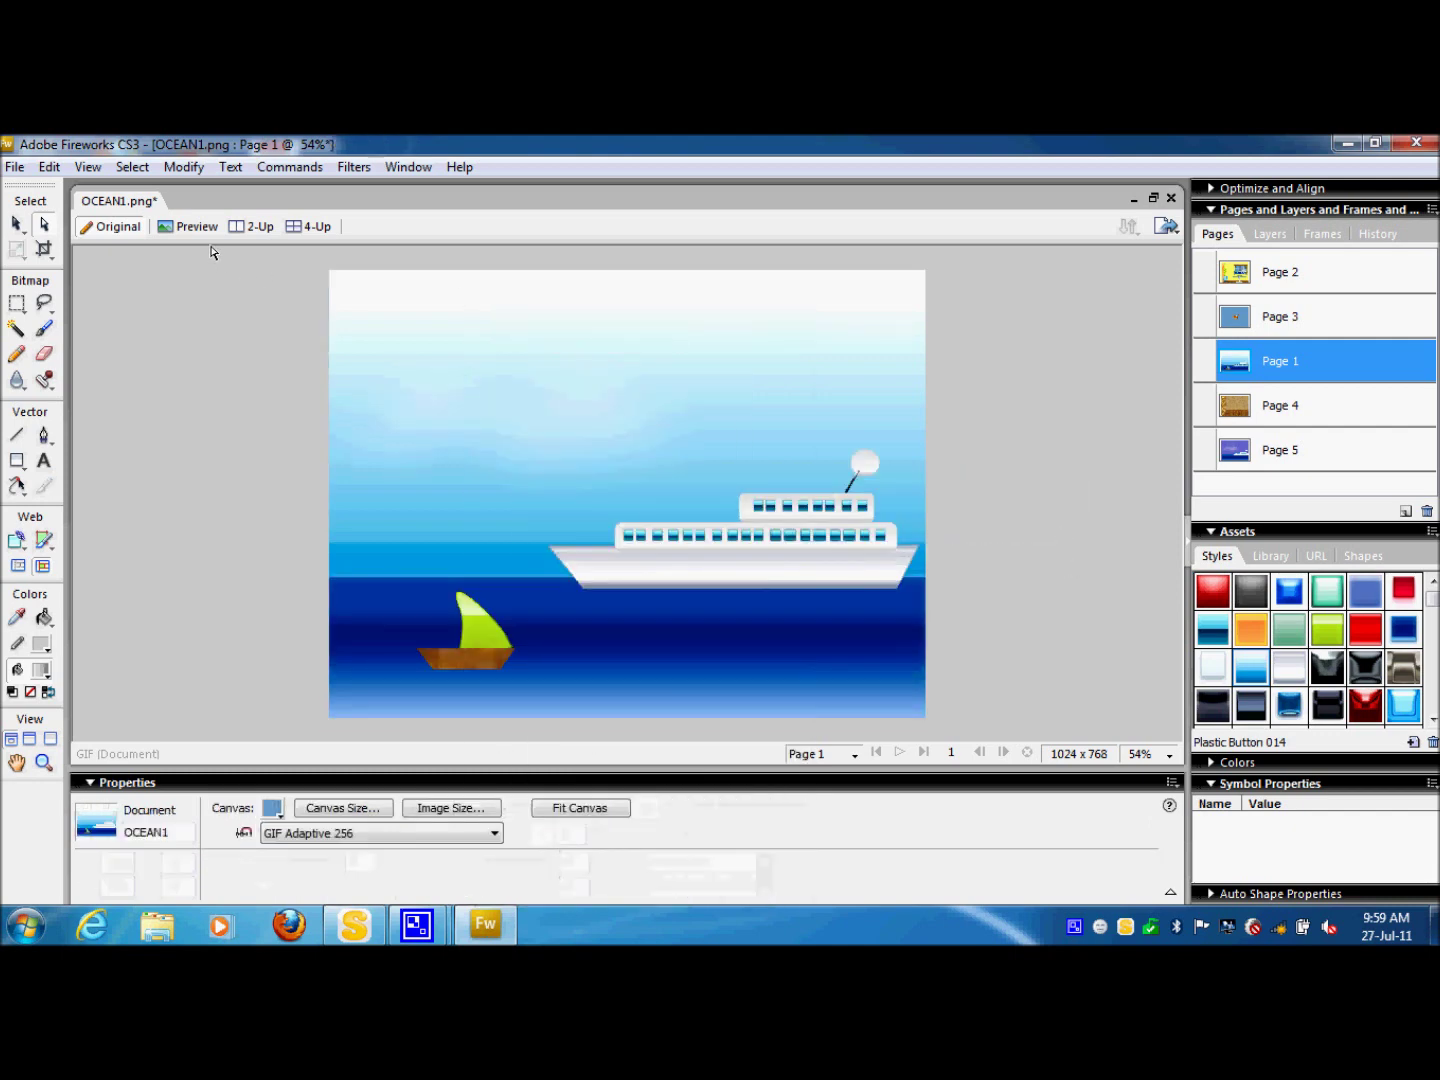
- Convert the complete ocean scene on Page 1 to a symbol and shift it to the right
right_click(698, 540)
left_click(845, 617)
left_click(910, 506)
mouse_move(686, 588)
left_mouse_down()
mouse_move(727, 594)
mouse_move(699, 589)
left_mouse_up()
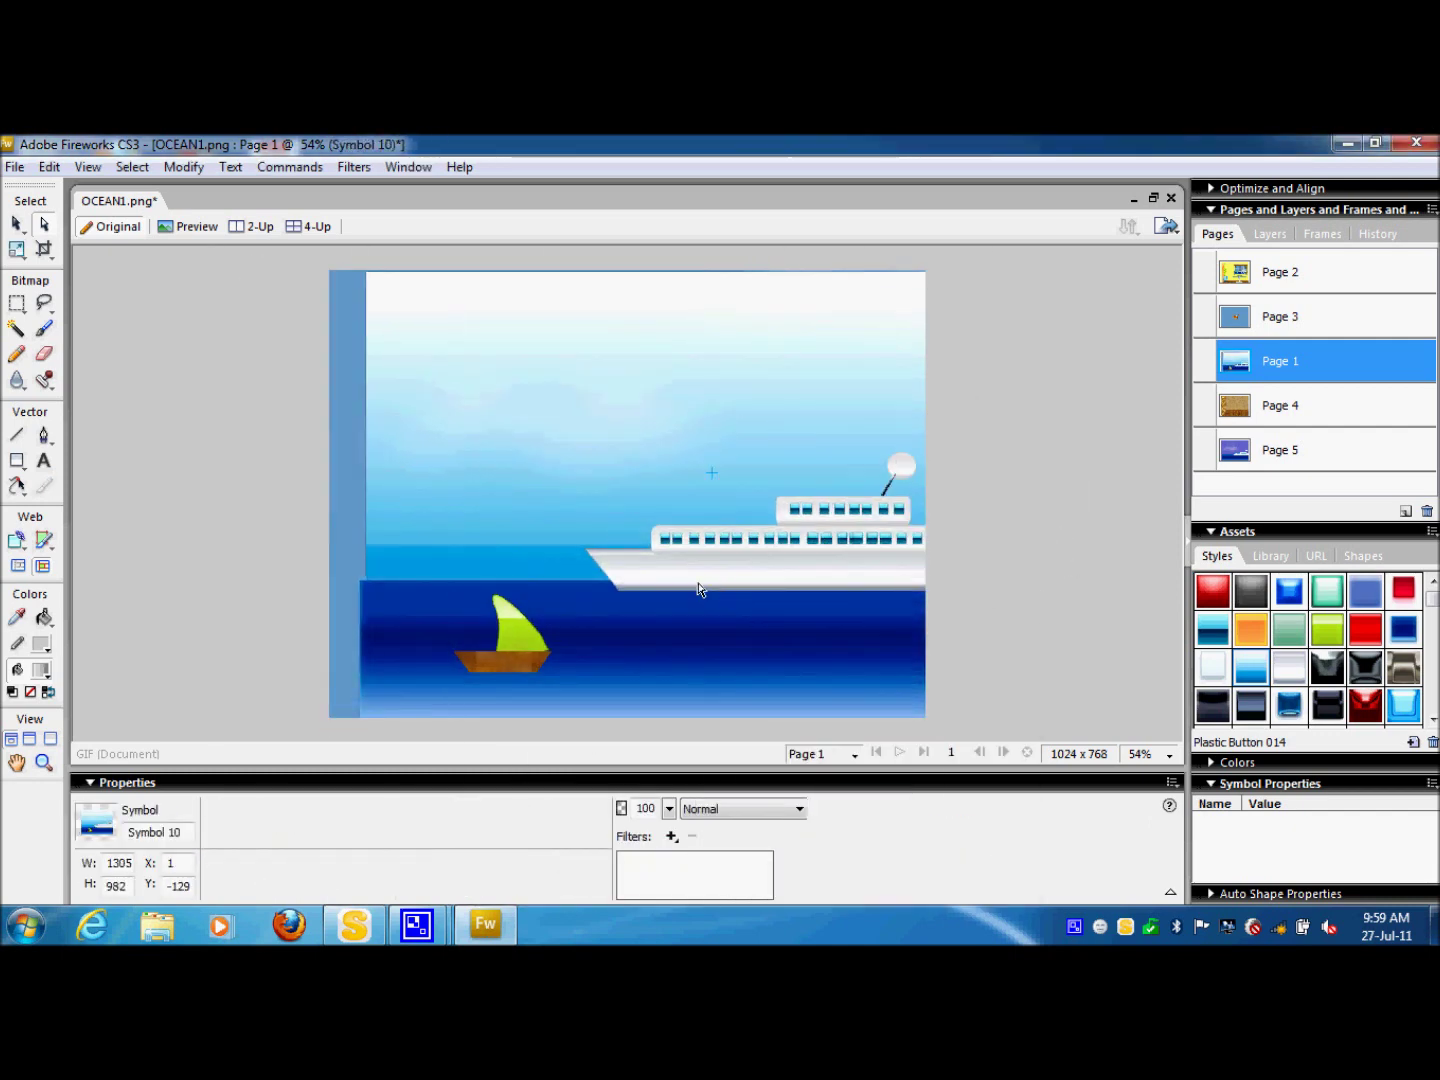
- Paste the ocean scene symbol into Page 4 and scale it to about 496 × 397 px on the back wall
left_click(1281, 410)
key("ctrl+v")
left_click_drag(691, 460, 694, 484)
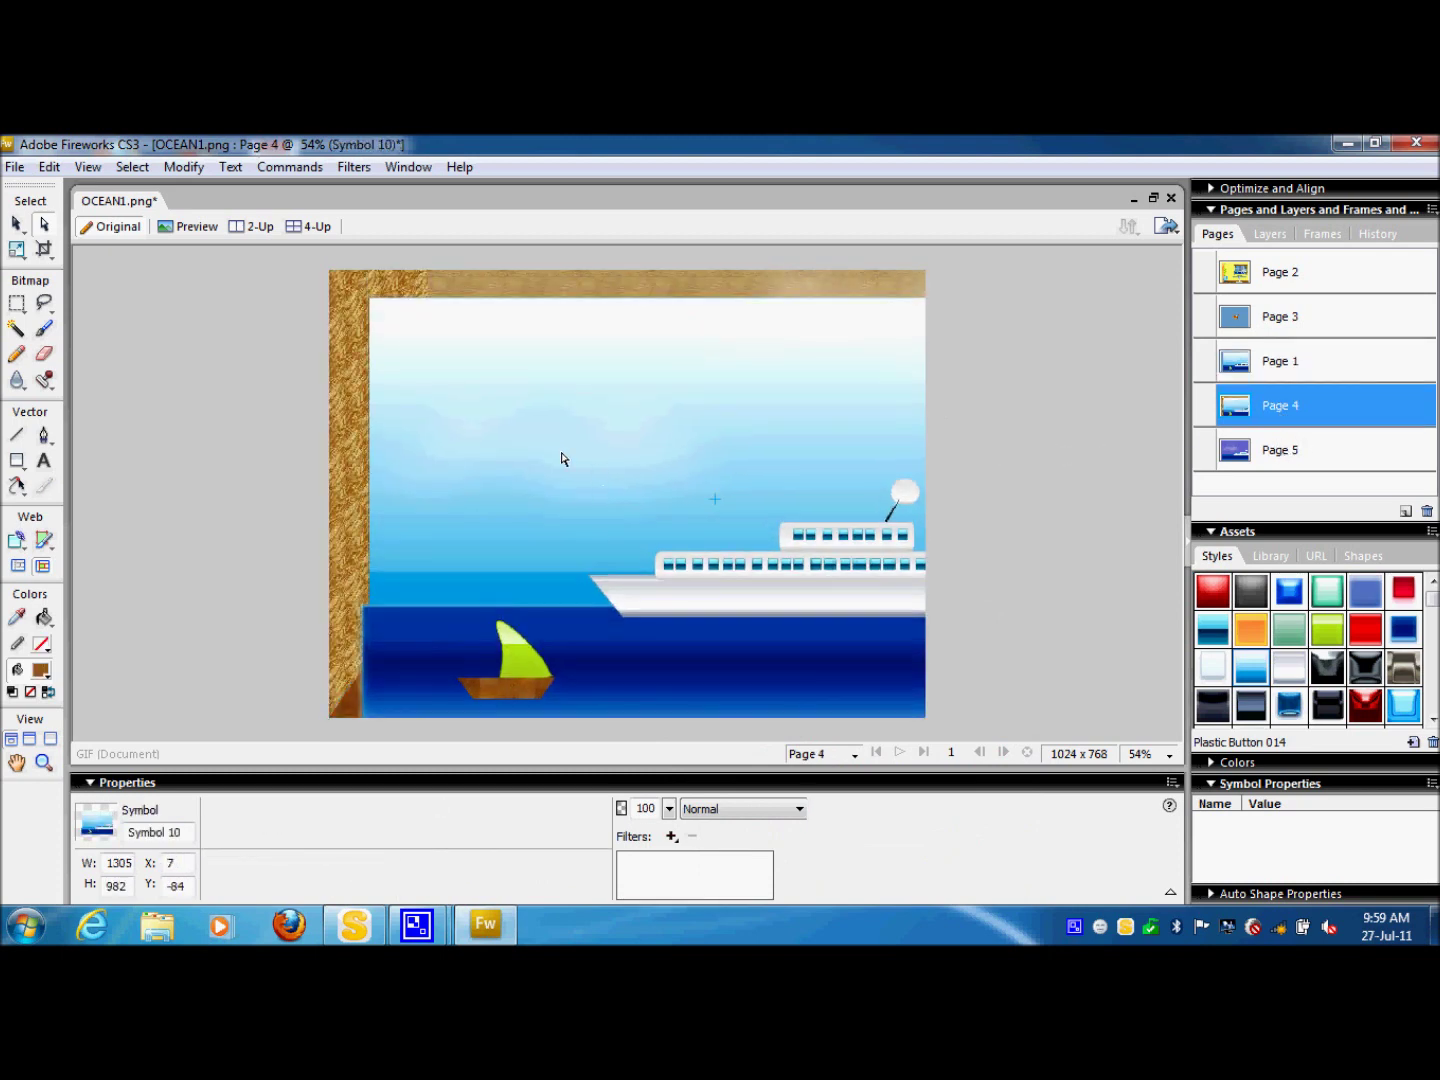
left_click_drag(431, 396, 516, 503)
left_click_drag(419, 336, 528, 365)
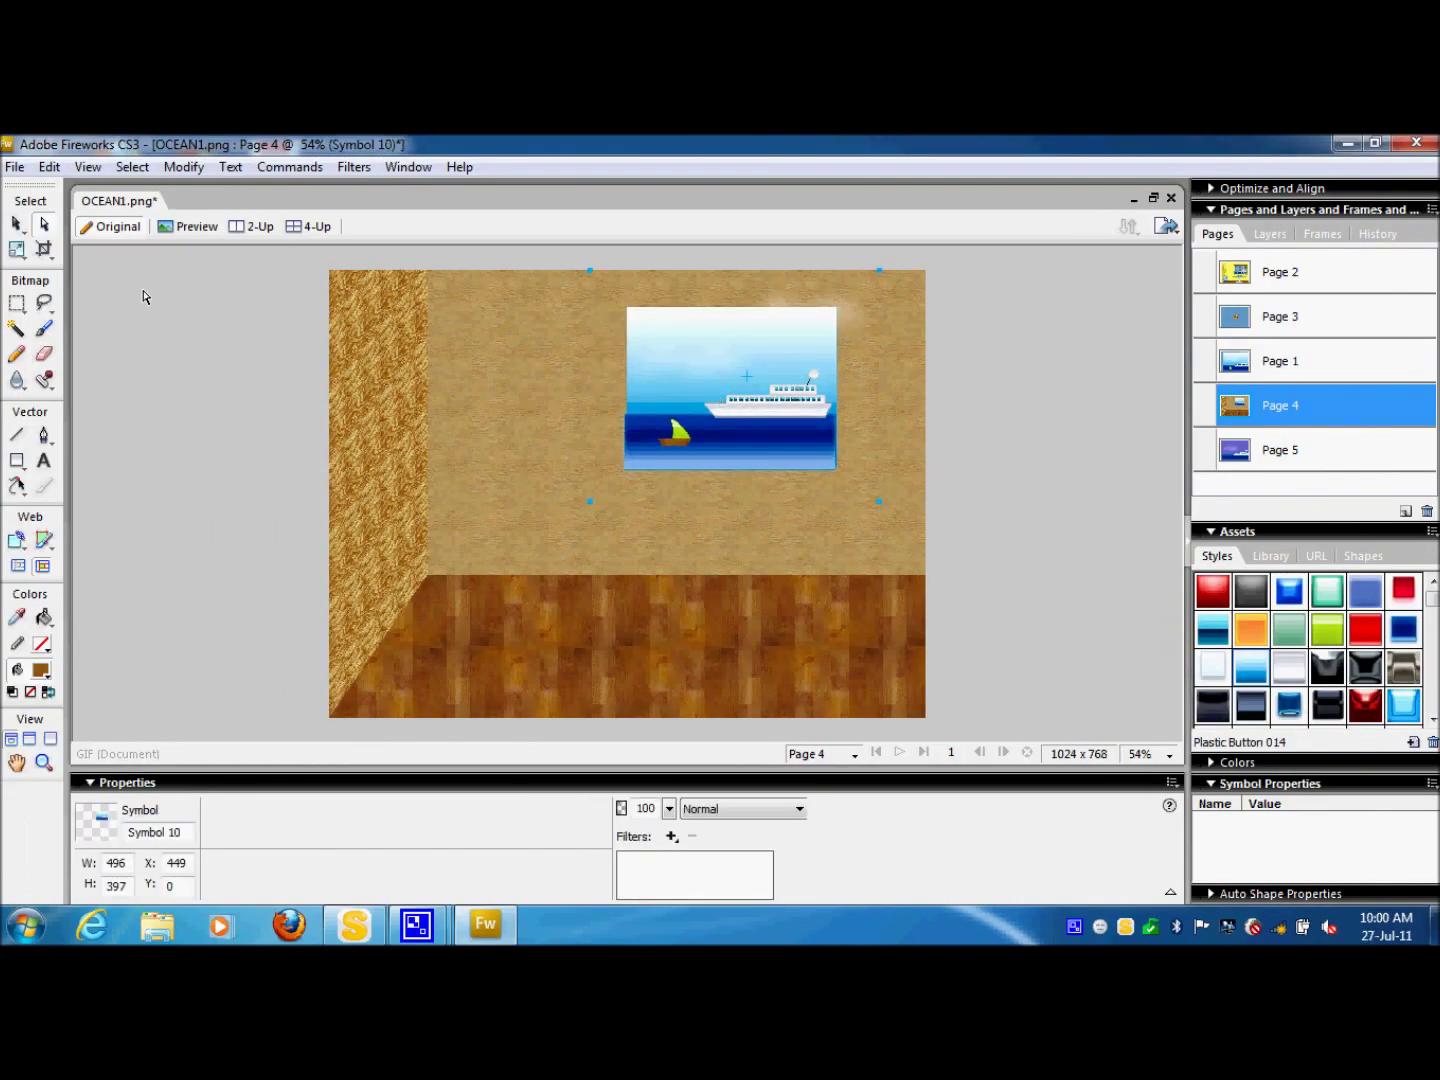
- Reshape the ocean scene on the back wall to about 589 × 367 px with the Scale tool
key("q")
left_click_drag(614, 378, 532, 379)
left_click_drag(706, 277, 705, 300)
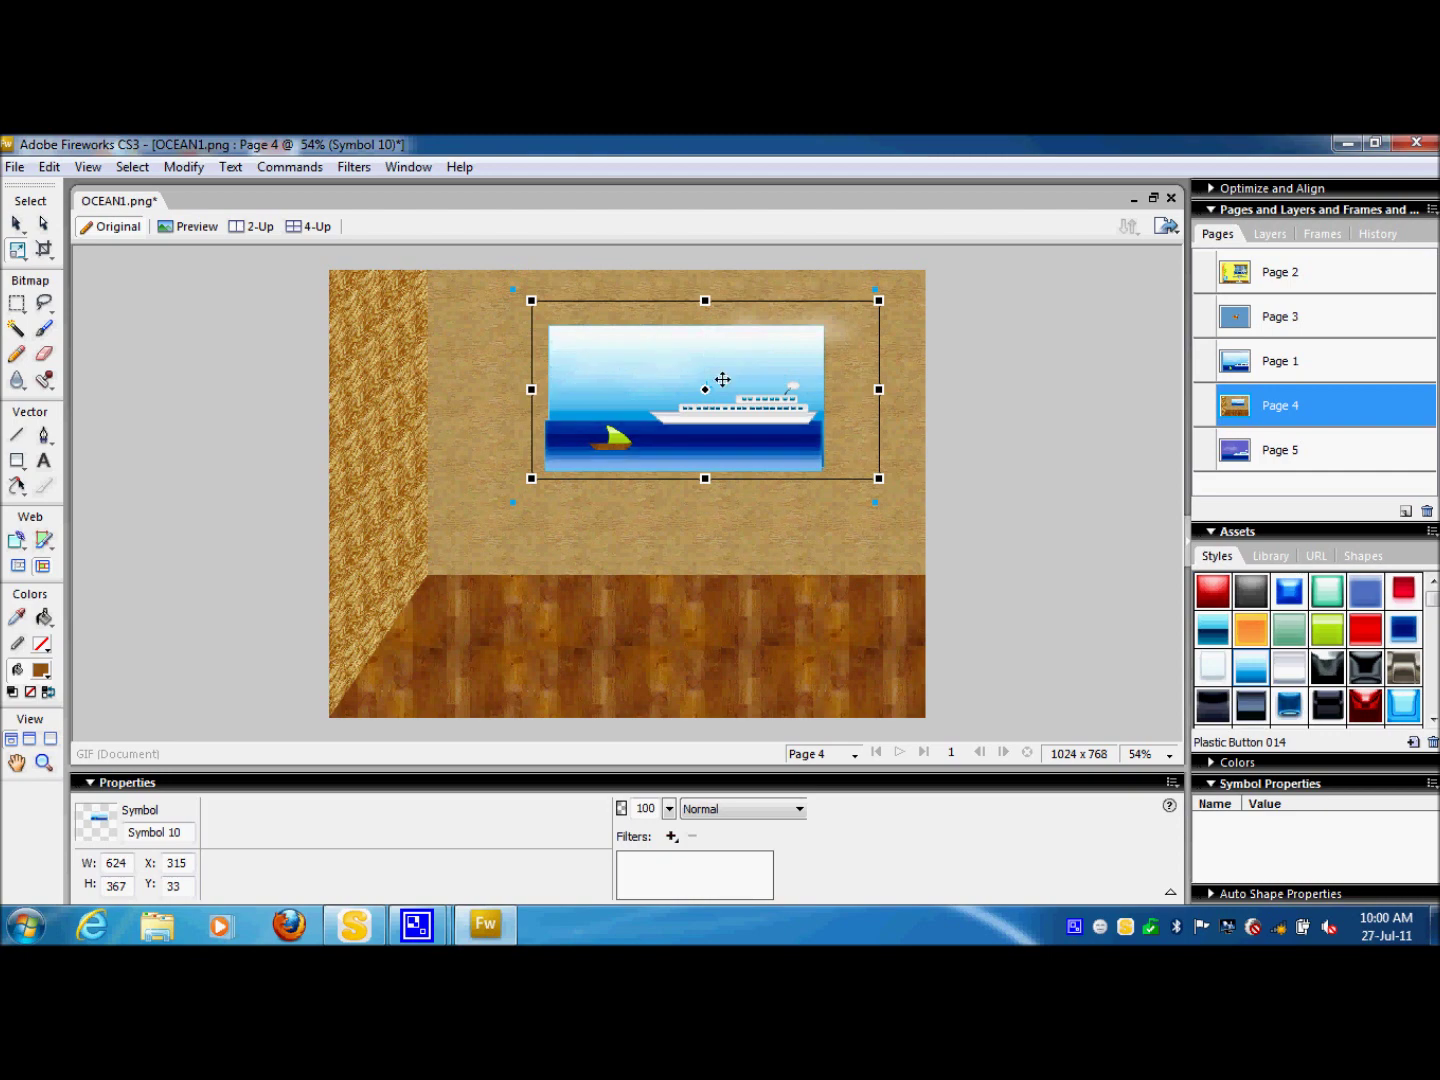
left_click_drag(528, 391, 553, 390)
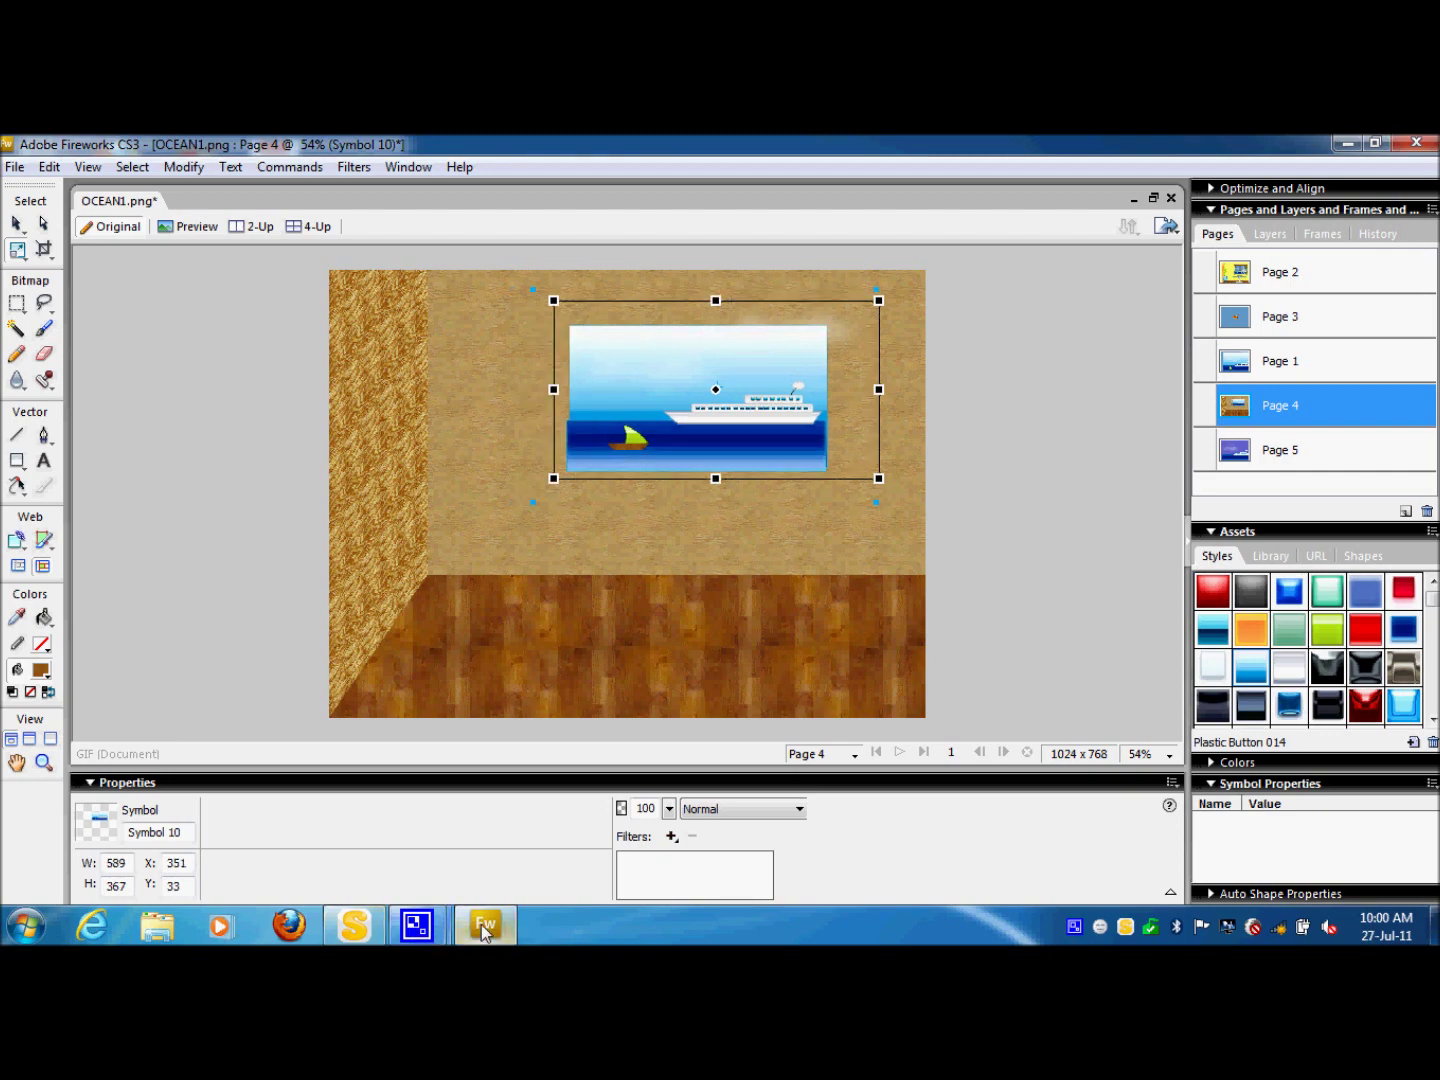
mouse_move(420, 928)
left_click(303, 778)
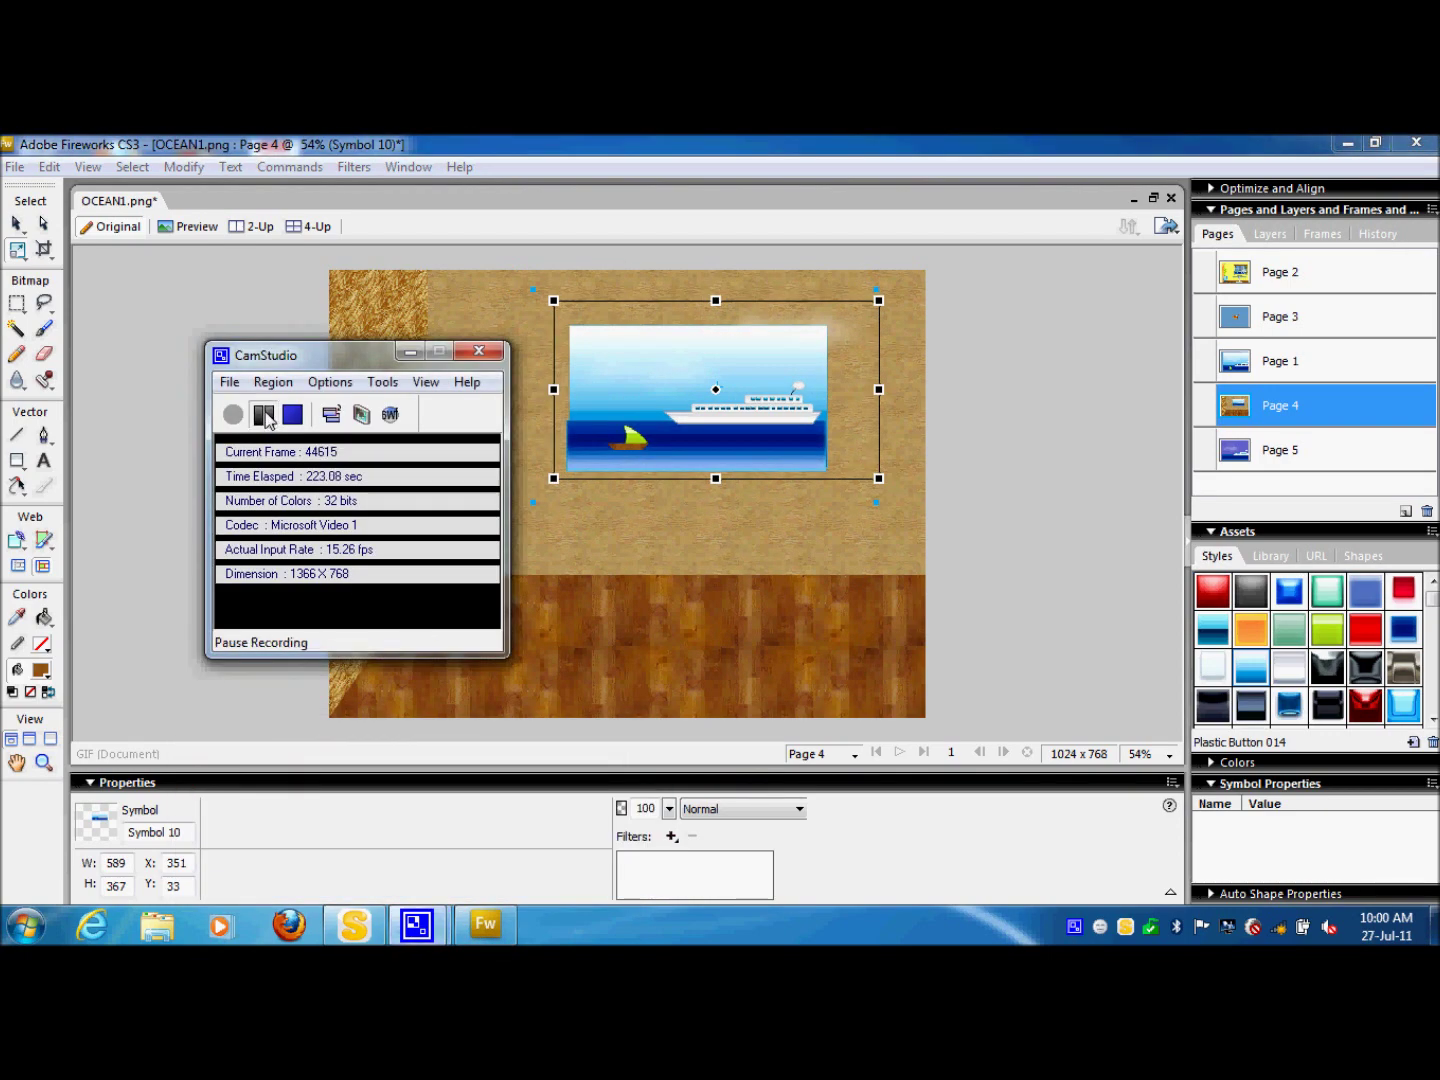
left_click(410, 352)
- Draw a Wood 2 rectangle of about 489 × 287 px over the ocean scene for the window frame
left_click(17, 460)
left_click_drag(555, 318, 682, 409)
left_click_drag(837, 491, 839, 485)
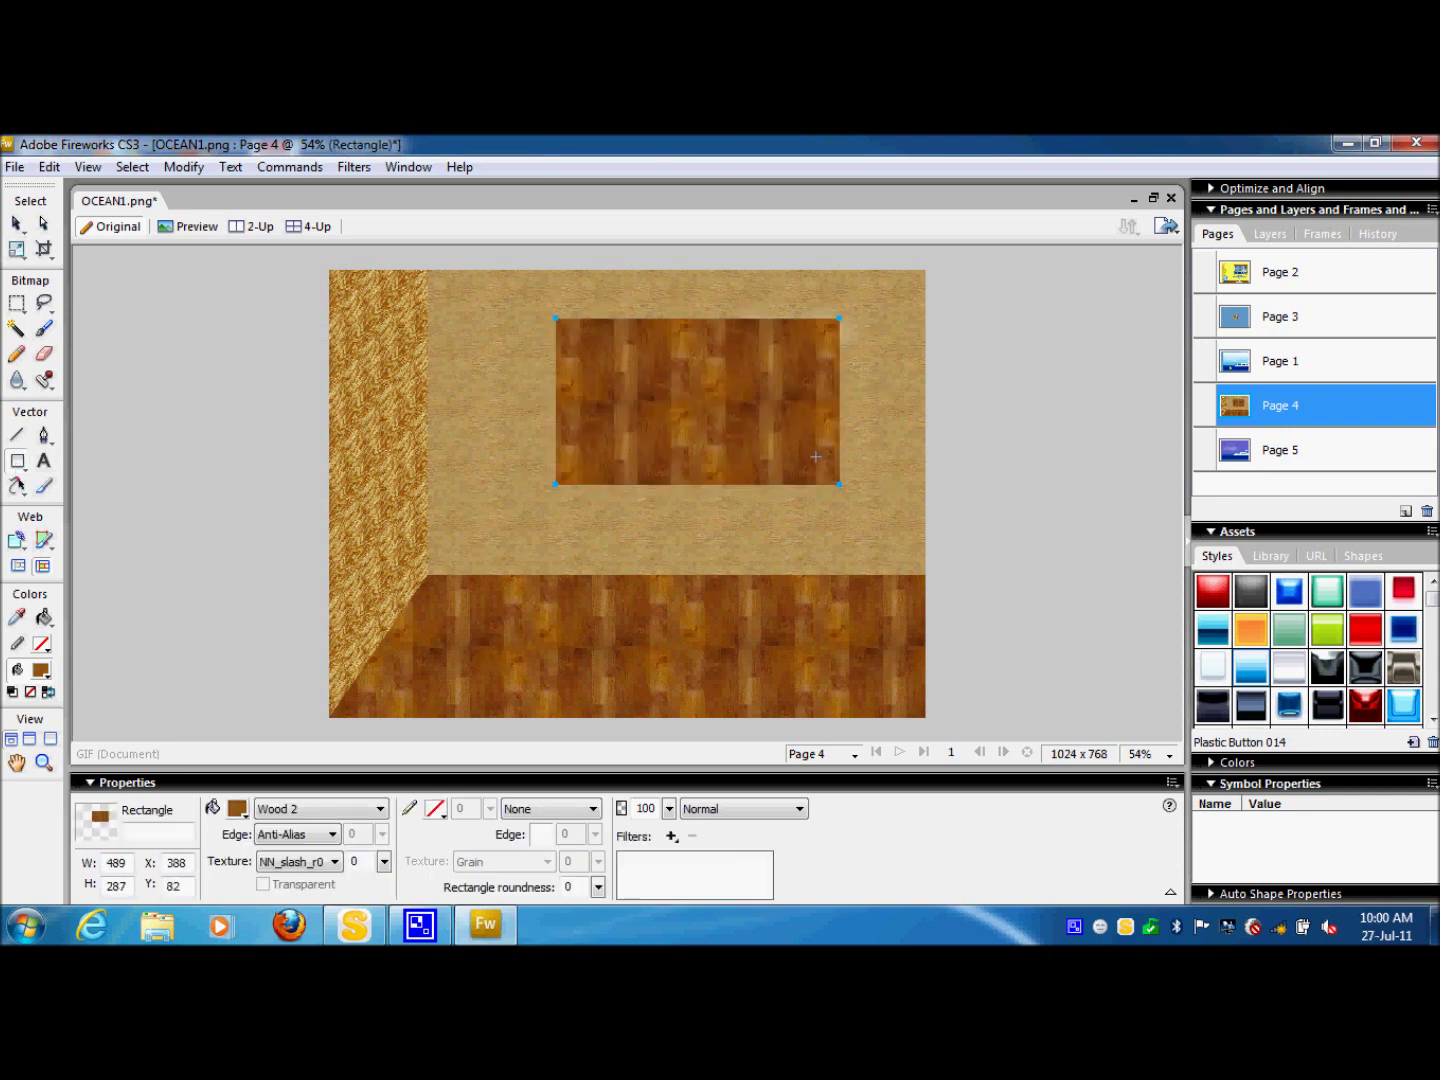
- Center the wooden rectangle around the ocean scene and arrange it behind the scene as a window frame
key("v")
left_click_drag(690, 400, 687, 446)
right_click(707, 298)
mouse_move(1000, 481)
left_click(1137, 503)
left_click(687, 482)
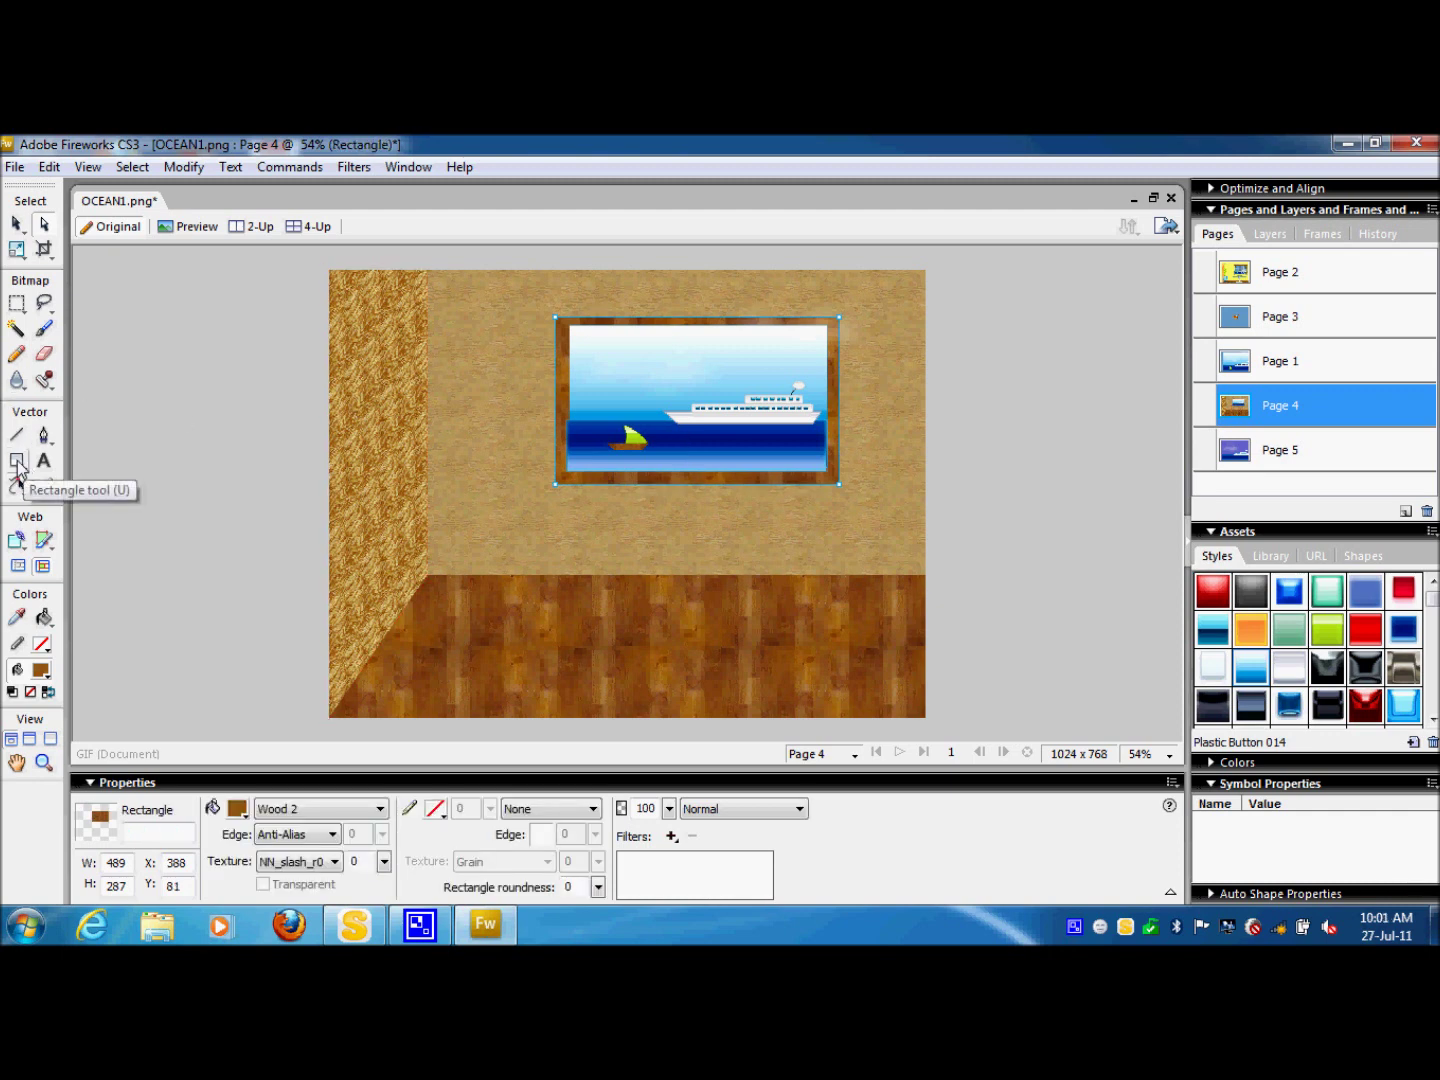
- Draw a square of about 73 × 73 px beside the window with the Plastic Button 013 style and 31% opacity
left_click(17, 462)
left_click_drag(465, 377, 509, 418)
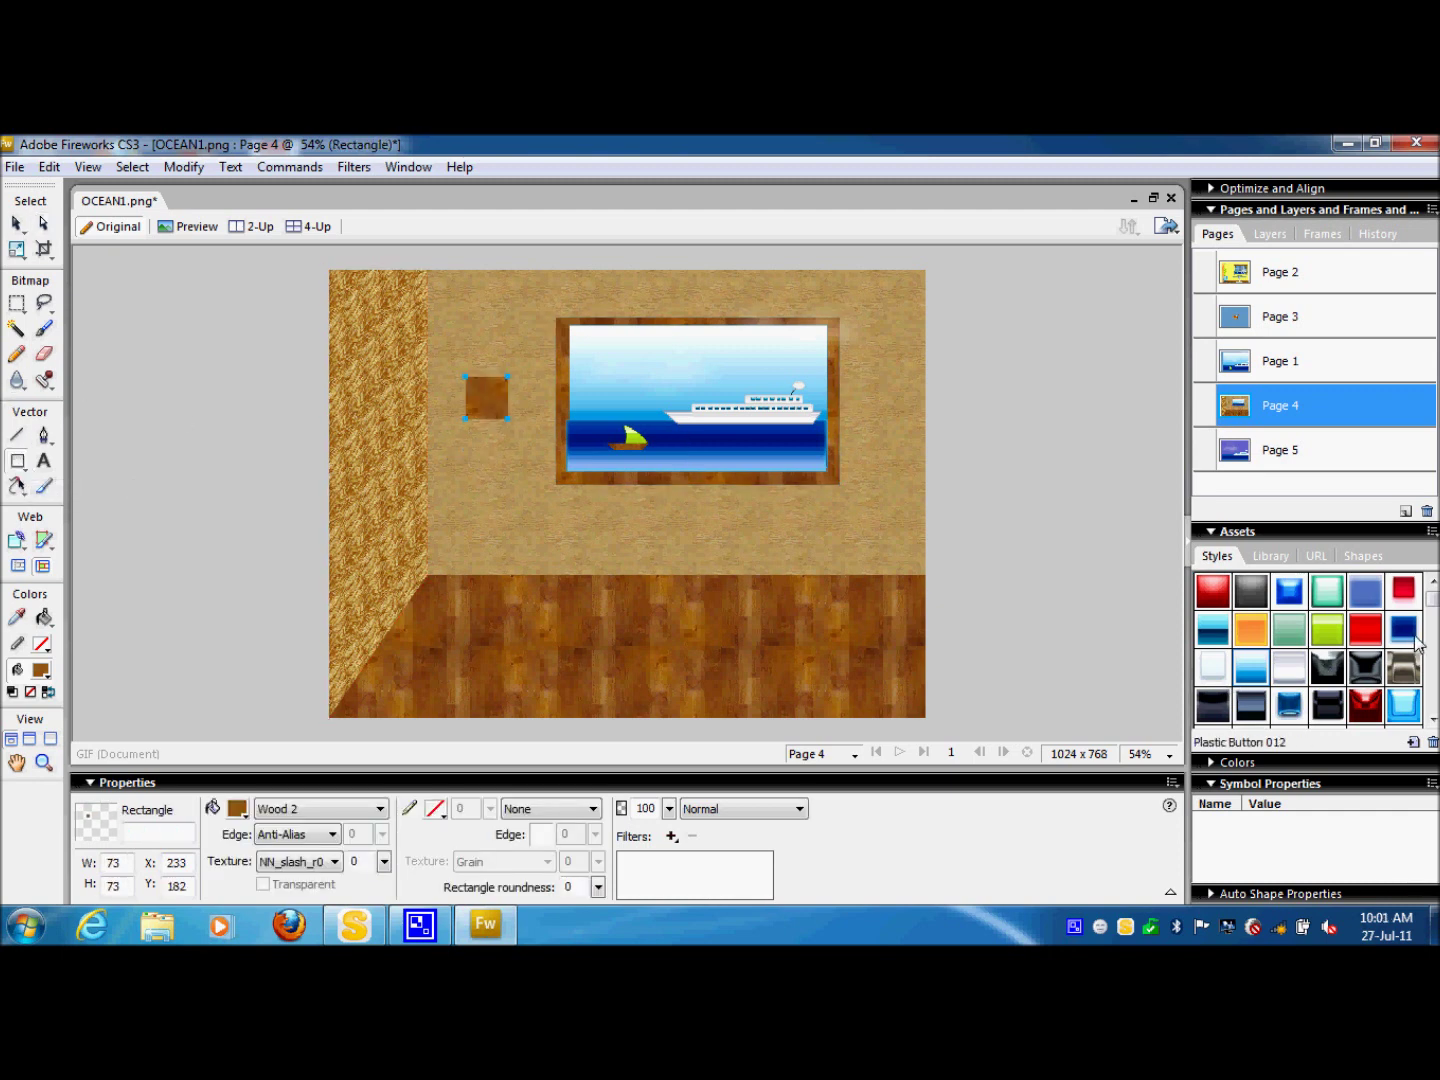
left_click(1290, 669)
mouse_move(669, 807)
left_mouse_down()
mouse_move(671, 840)
mouse_move(671, 823)
left_mouse_up()
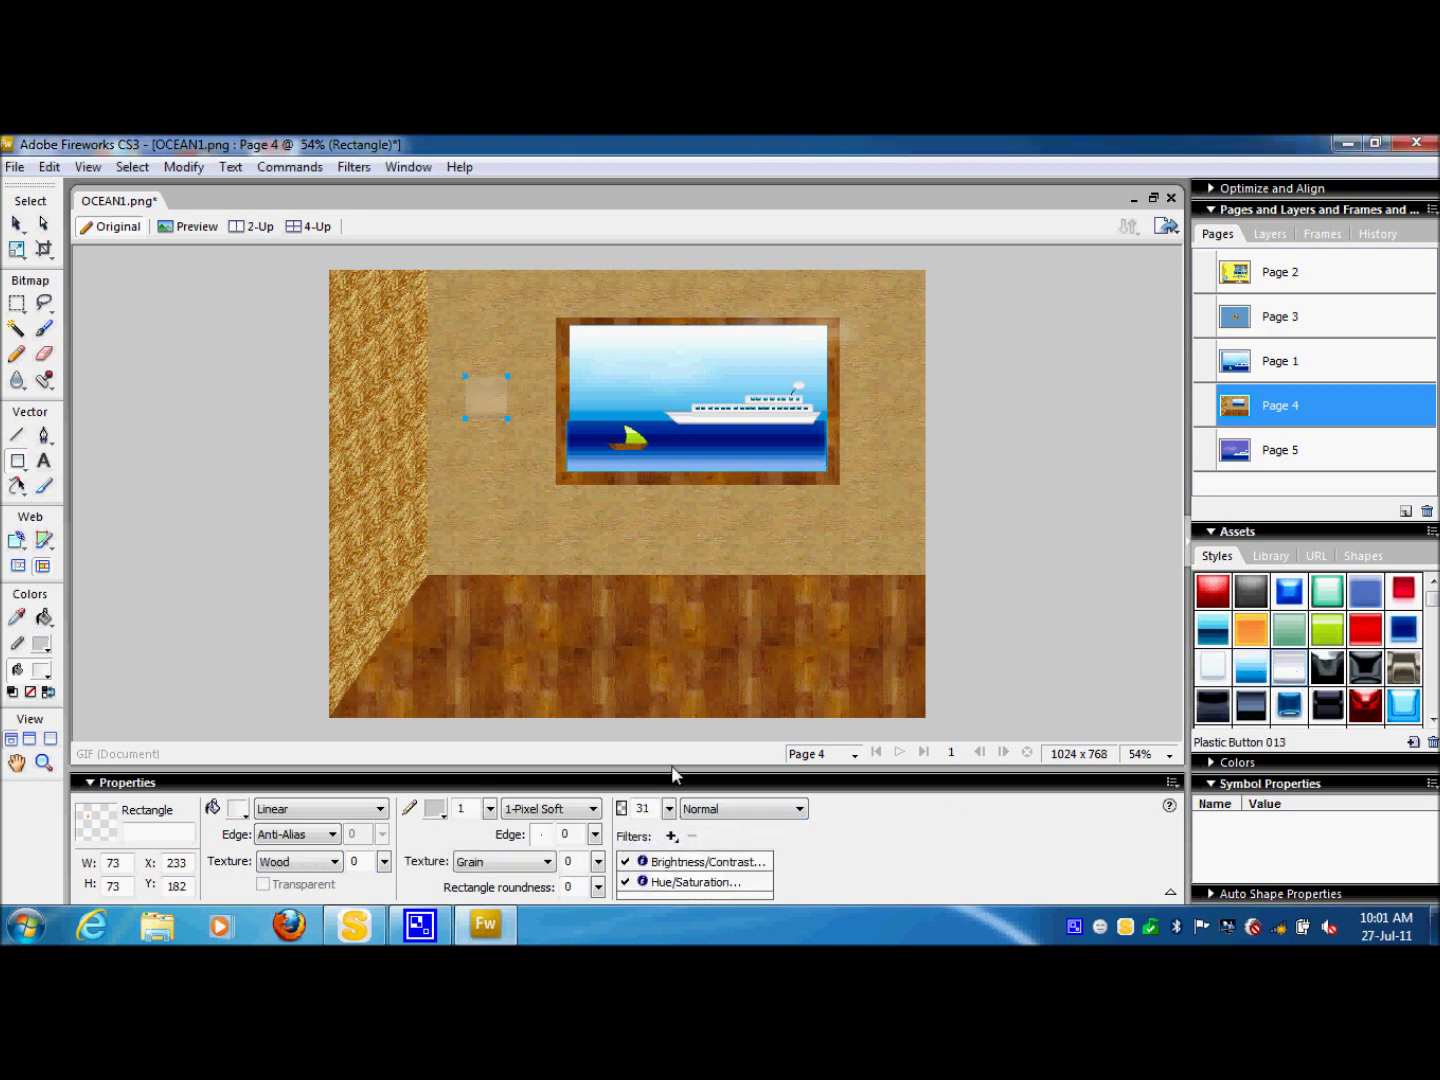
- Move the translucent square up and widen it to about 155 × 73 px as a window pane
left_click(43, 223)
left_click_drag(492, 399, 512, 358)
left_click(17, 249)
left_click(43, 223)
- Give the translucent pane a black stroke with a width of 4
left_click(437, 808)
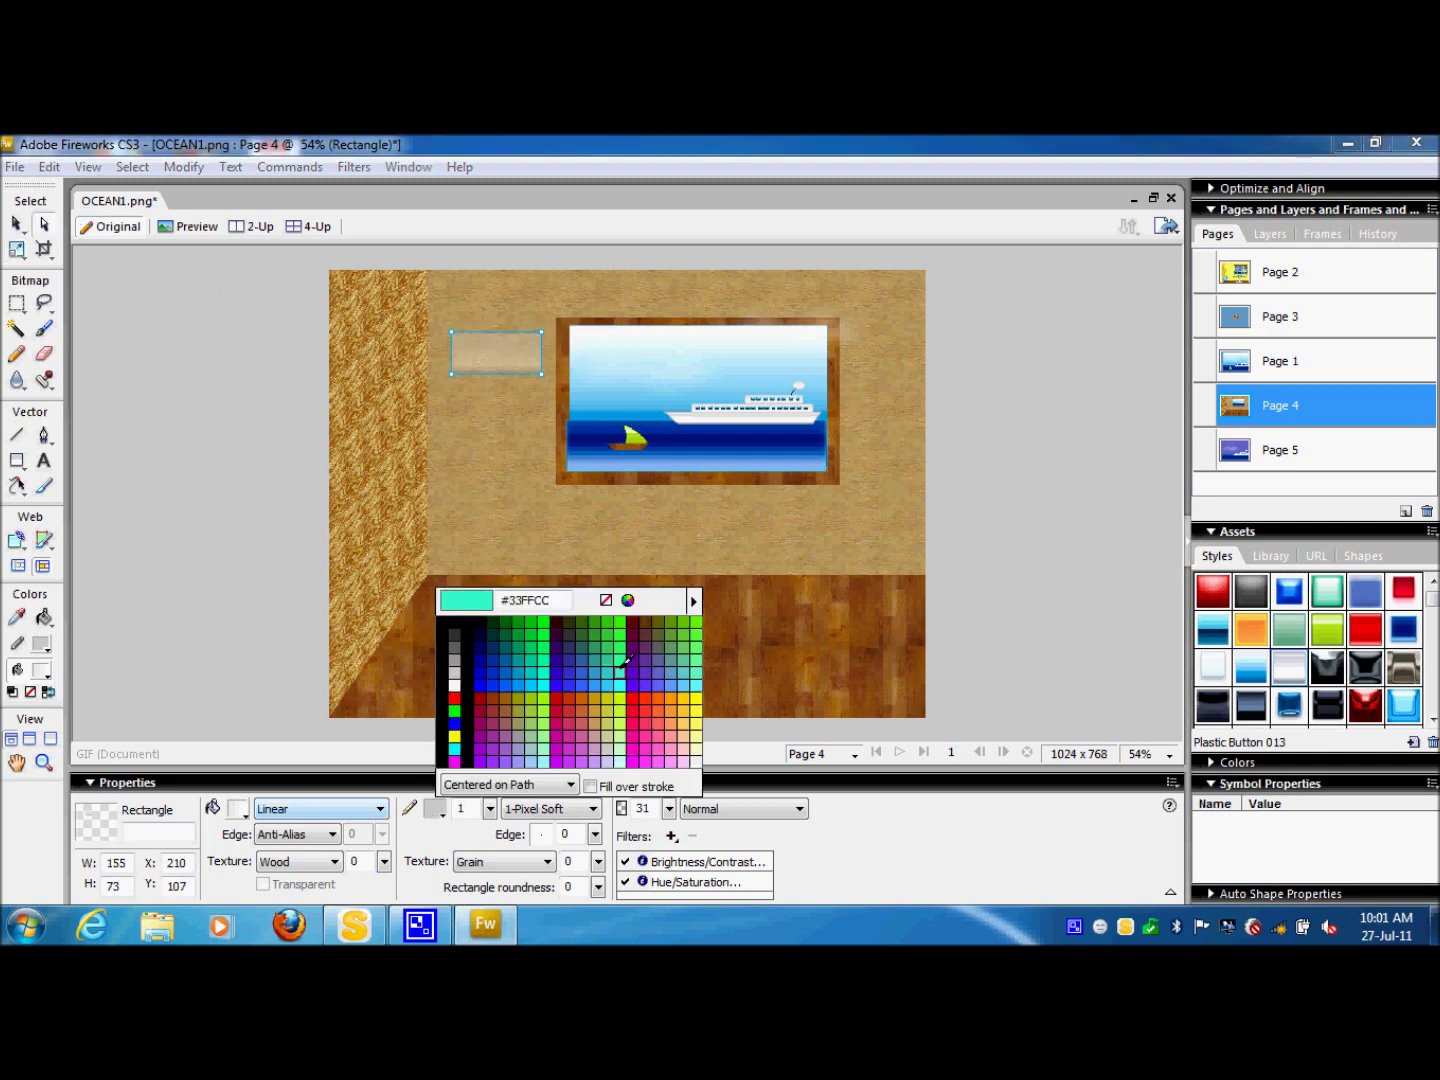
left_click(449, 622)
left_click_drag(488, 808, 492, 812)
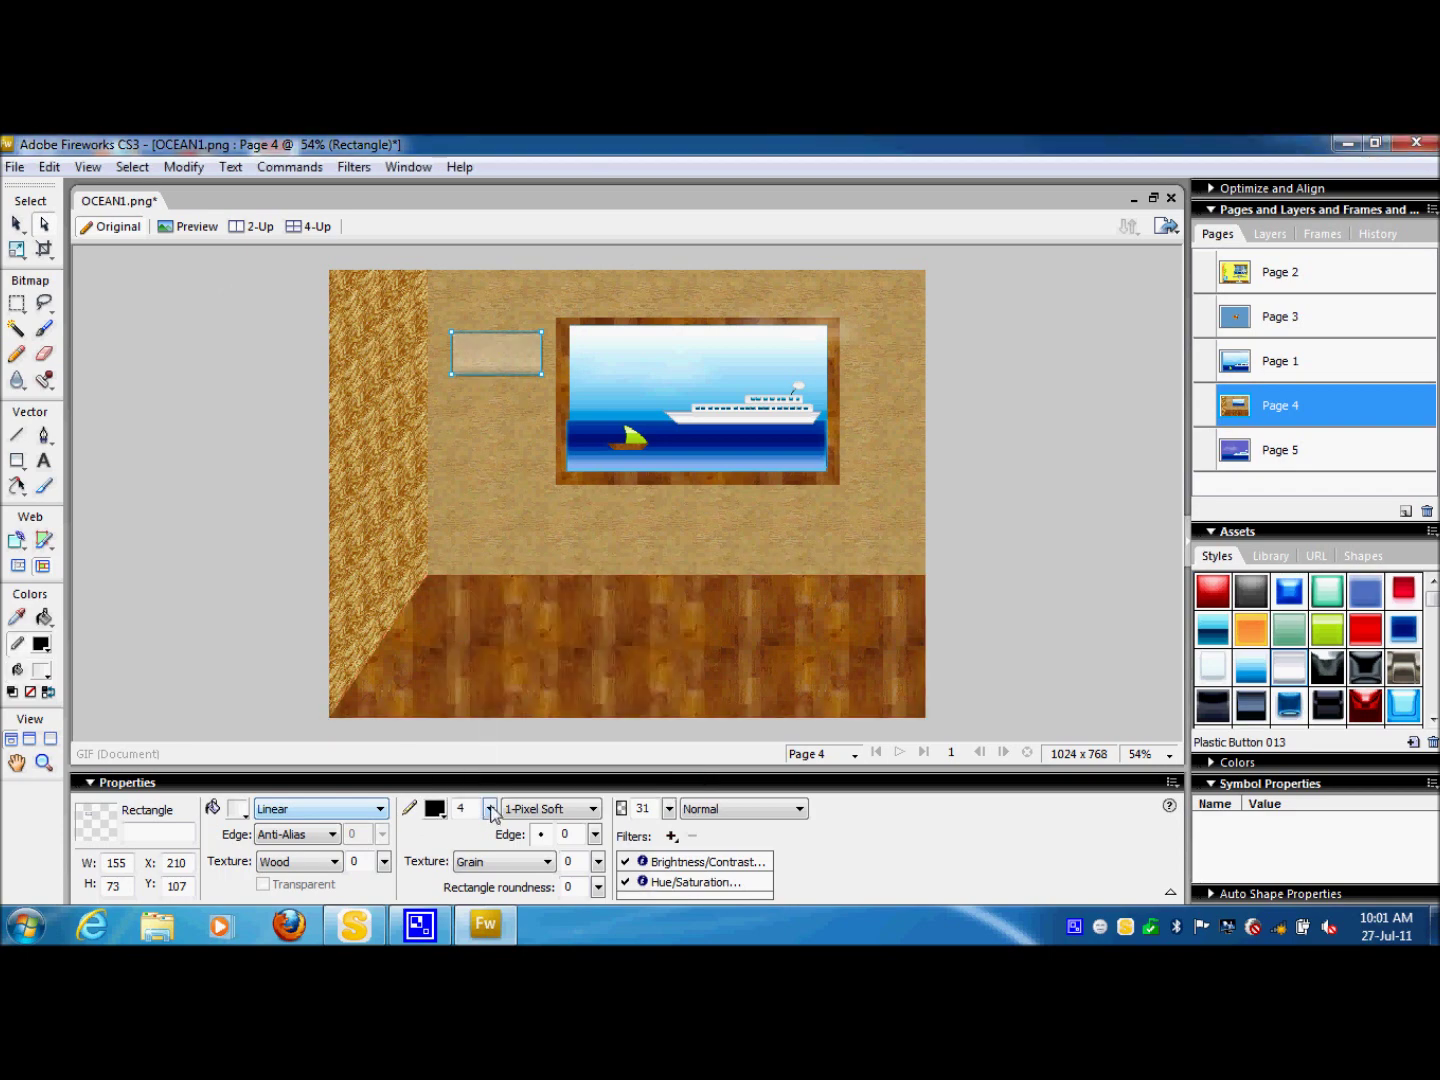
- Duplicate the pane twice and stack the copies directly below the original
left_click(505, 357)
left_click_drag(505, 356, 505, 388)
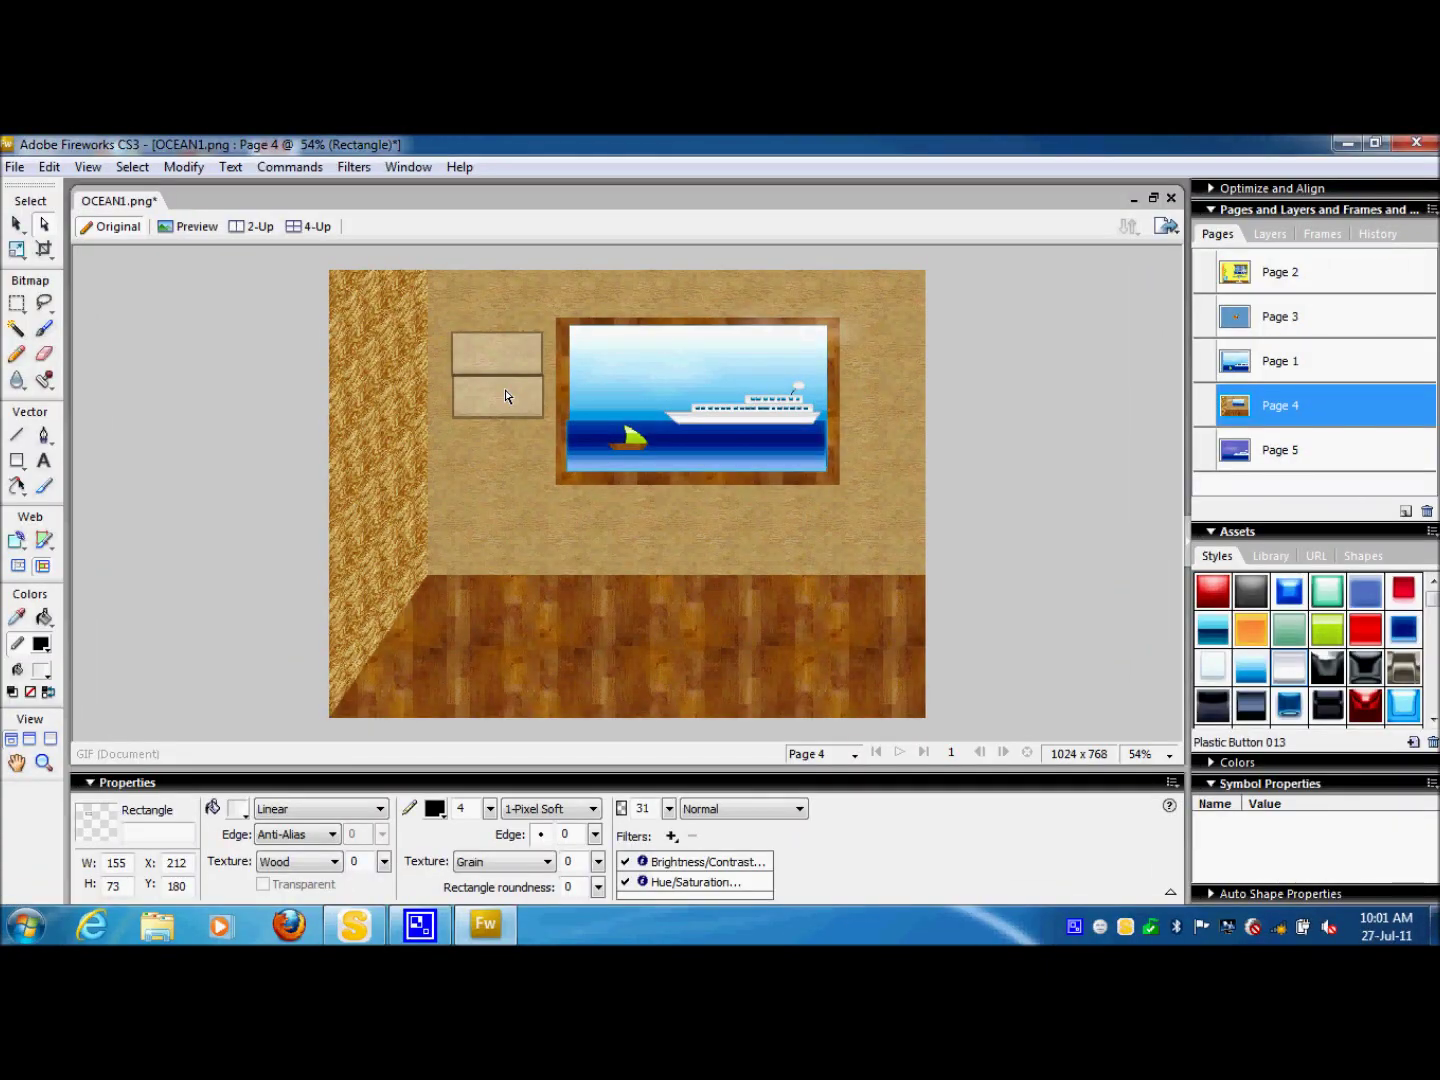
left_click_drag(506, 396, 505, 440)
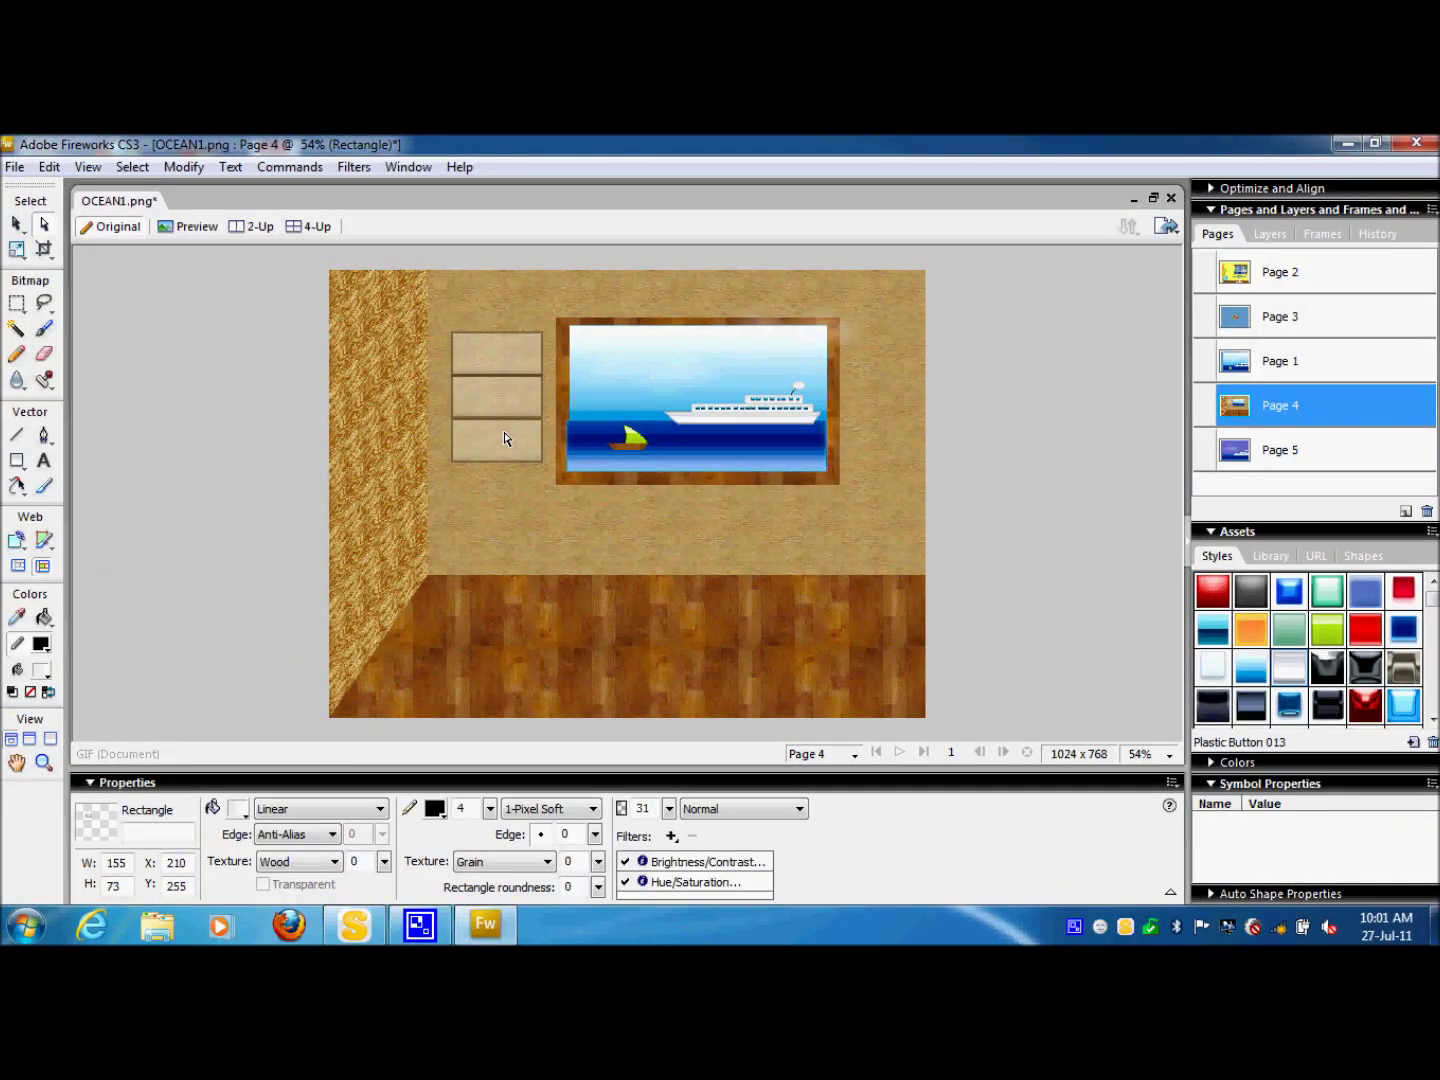
- Convert the three stacked panes to a symbol and move it to the middle of the window
key("ctrl+a")
right_click(486, 405)
left_click(610, 622)
left_click(903, 501)
left_click_drag(482, 467, 683, 458)
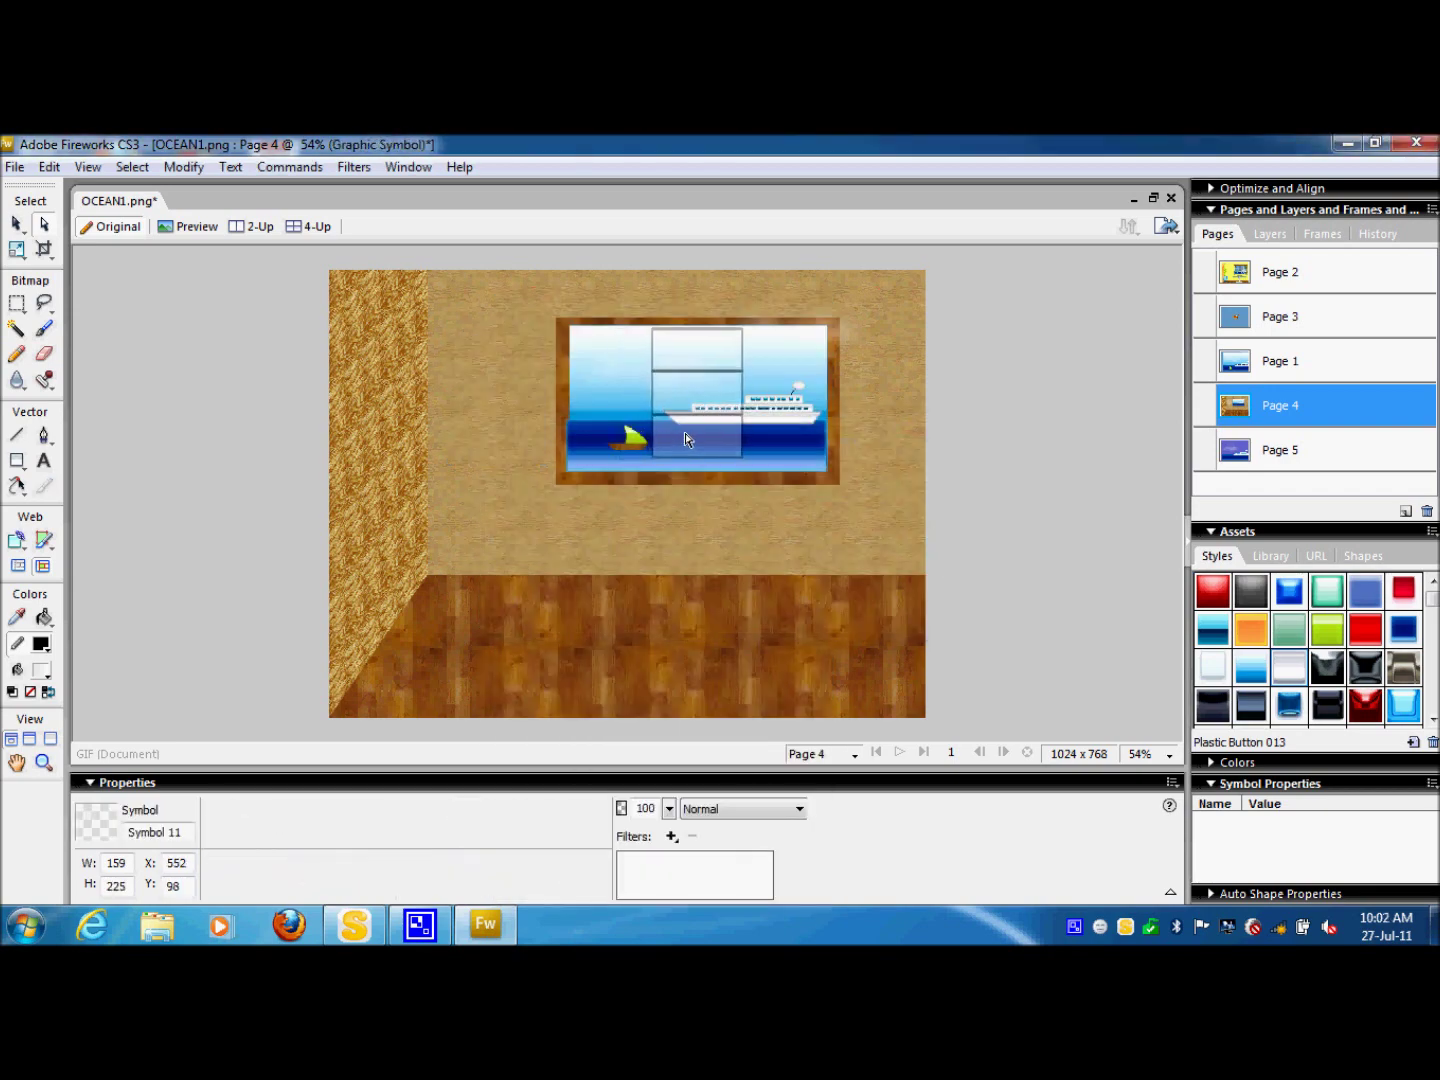
- Stretch the pane symbol to about 255 px high so it fills the window opening's height
left_click(18, 246)
left_click_drag(697, 456, 697, 473)
left_click(44, 223)
left_click(135, 311)
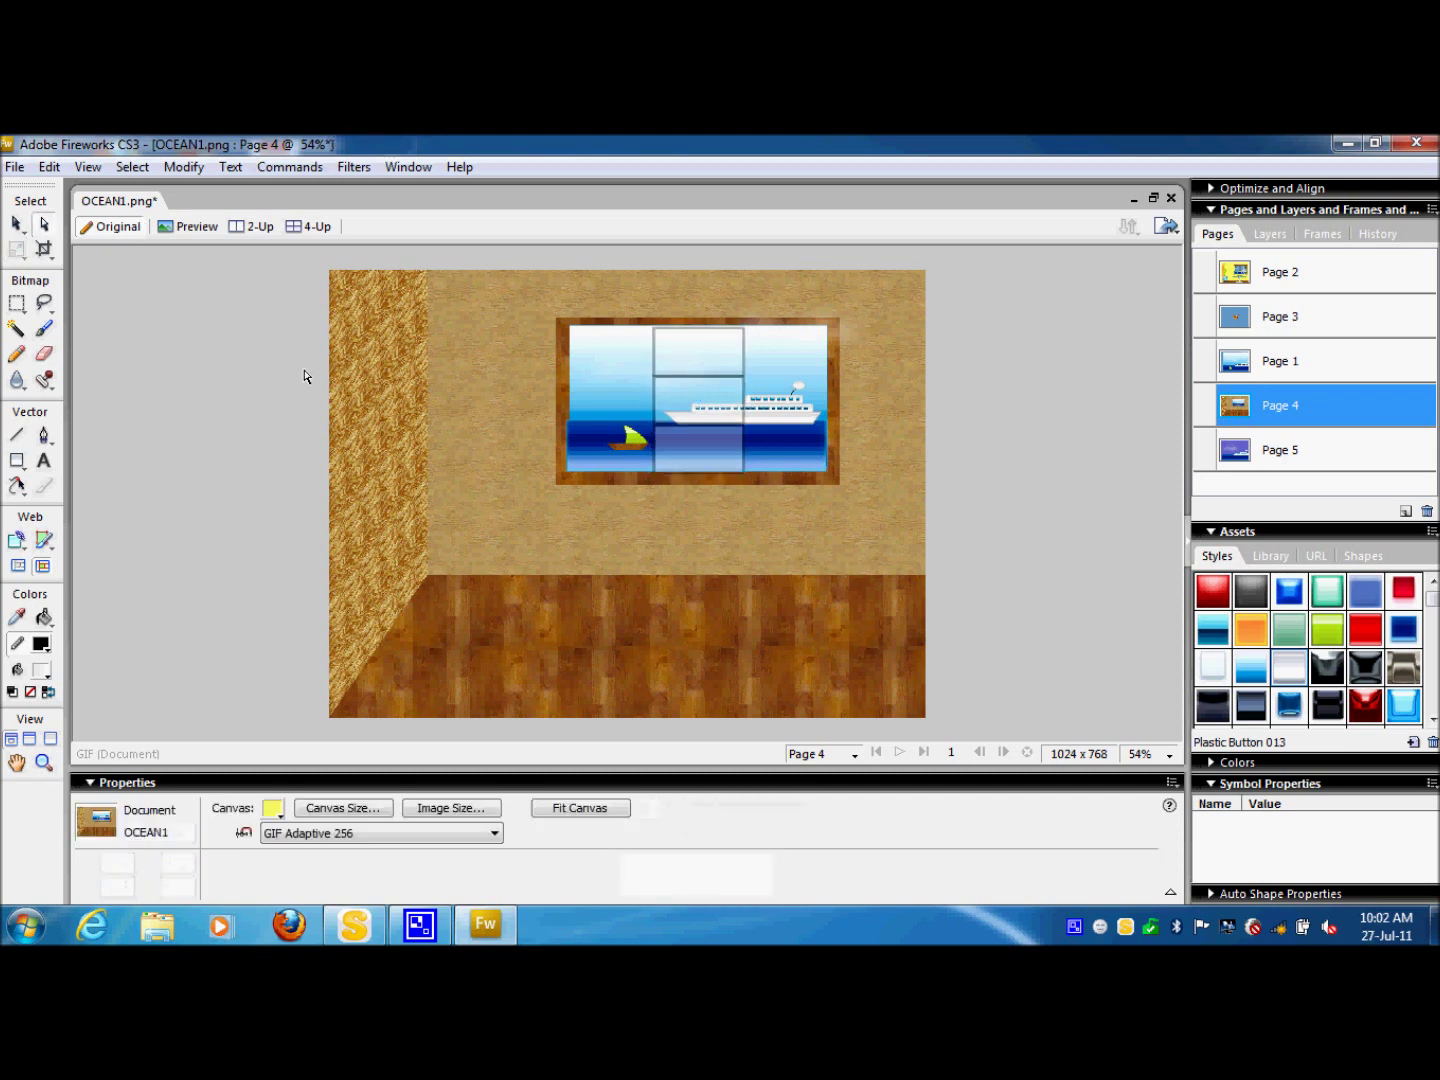
- Duplicate the pane symbol at the window's left edge and distort it into an open casement about 82 px wide
left_click_drag(697, 401, 615, 402)
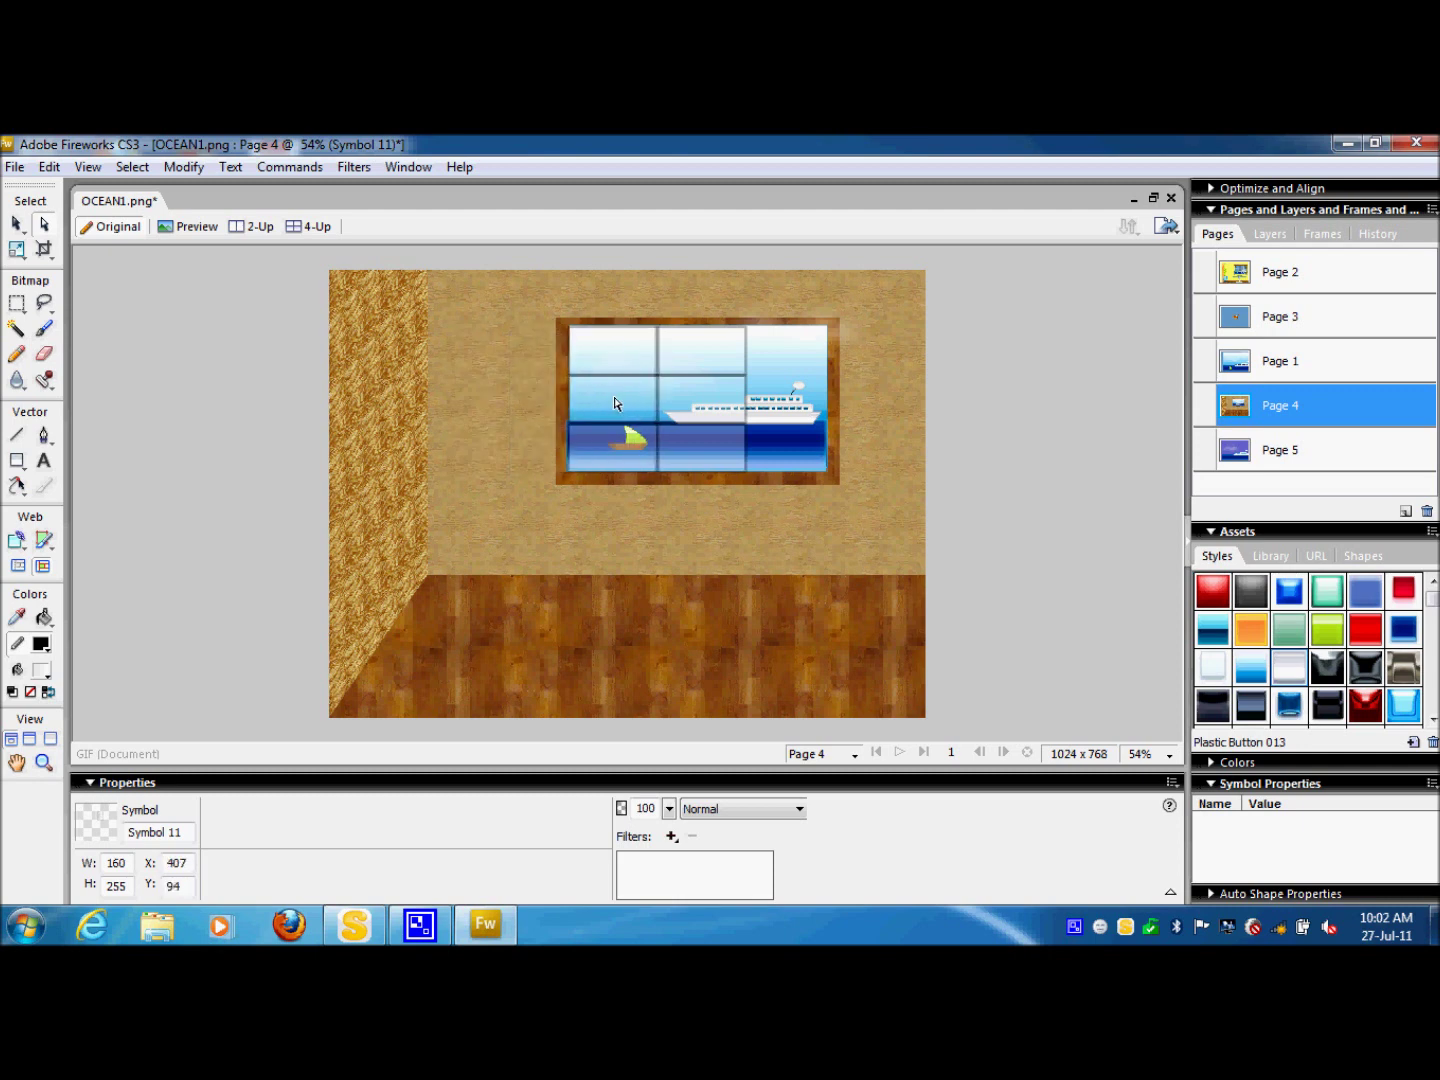
left_click(17, 250)
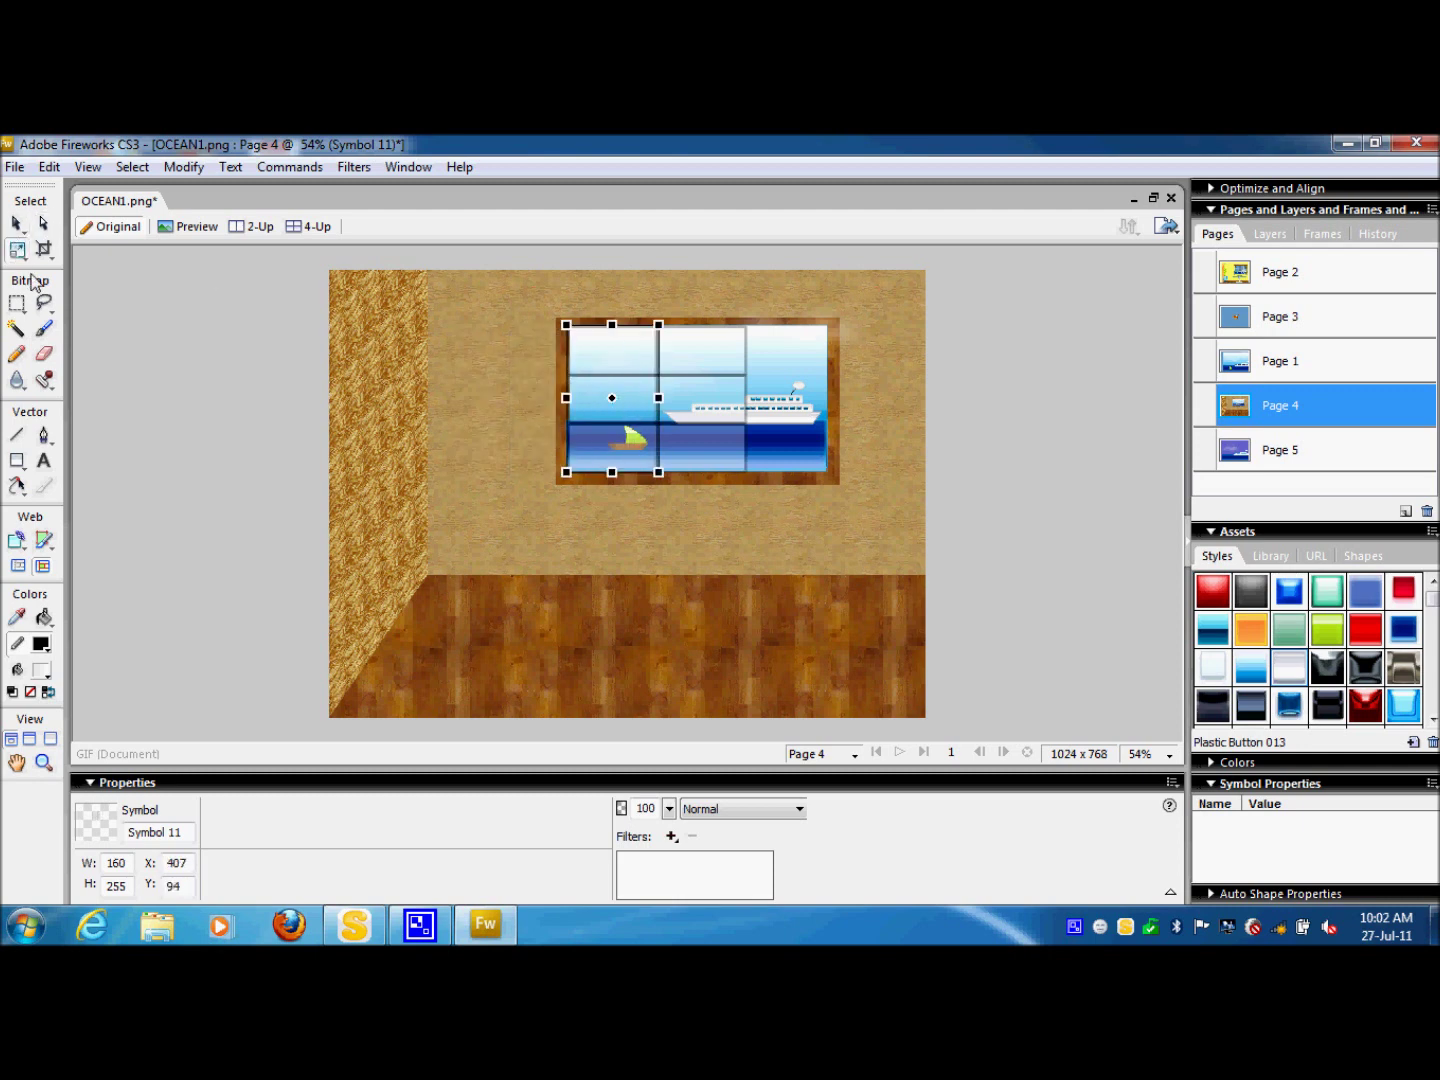
left_click_drag(31, 256, 100, 317)
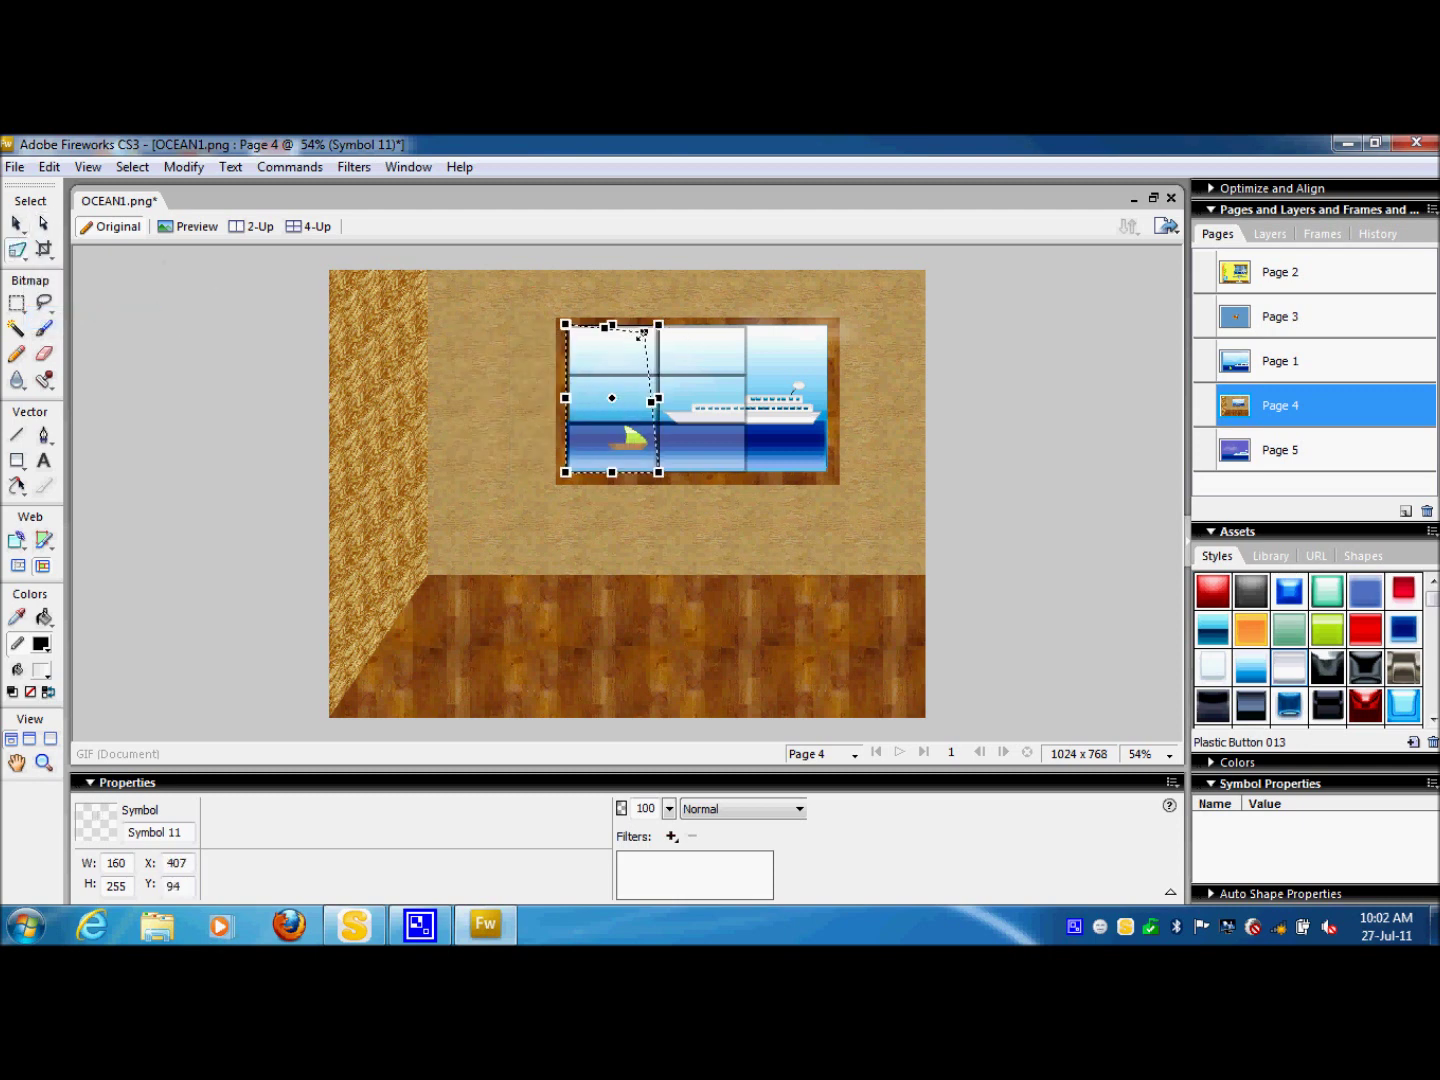
left_click_drag(658, 325, 640, 338)
left_click_drag(657, 472, 612, 396)
left_click(44, 222)
left_click(86, 270)
- Duplicate the open casement at the window's right edge and mirror it inward
left_click(590, 415)
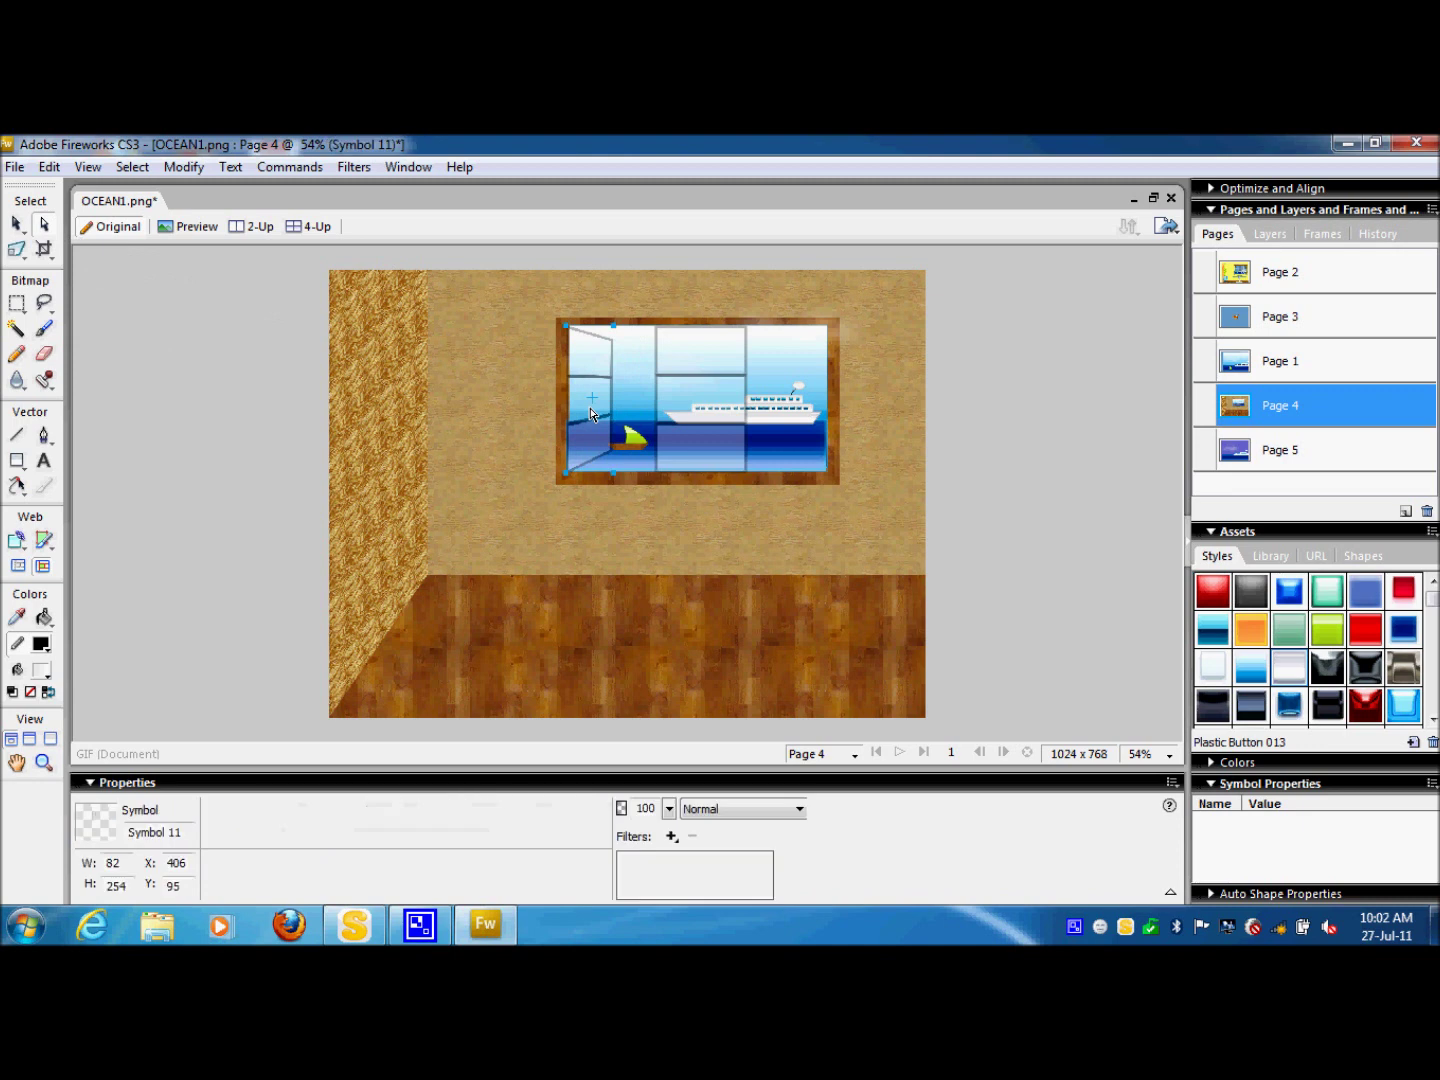
left_click_drag(590, 414, 842, 409)
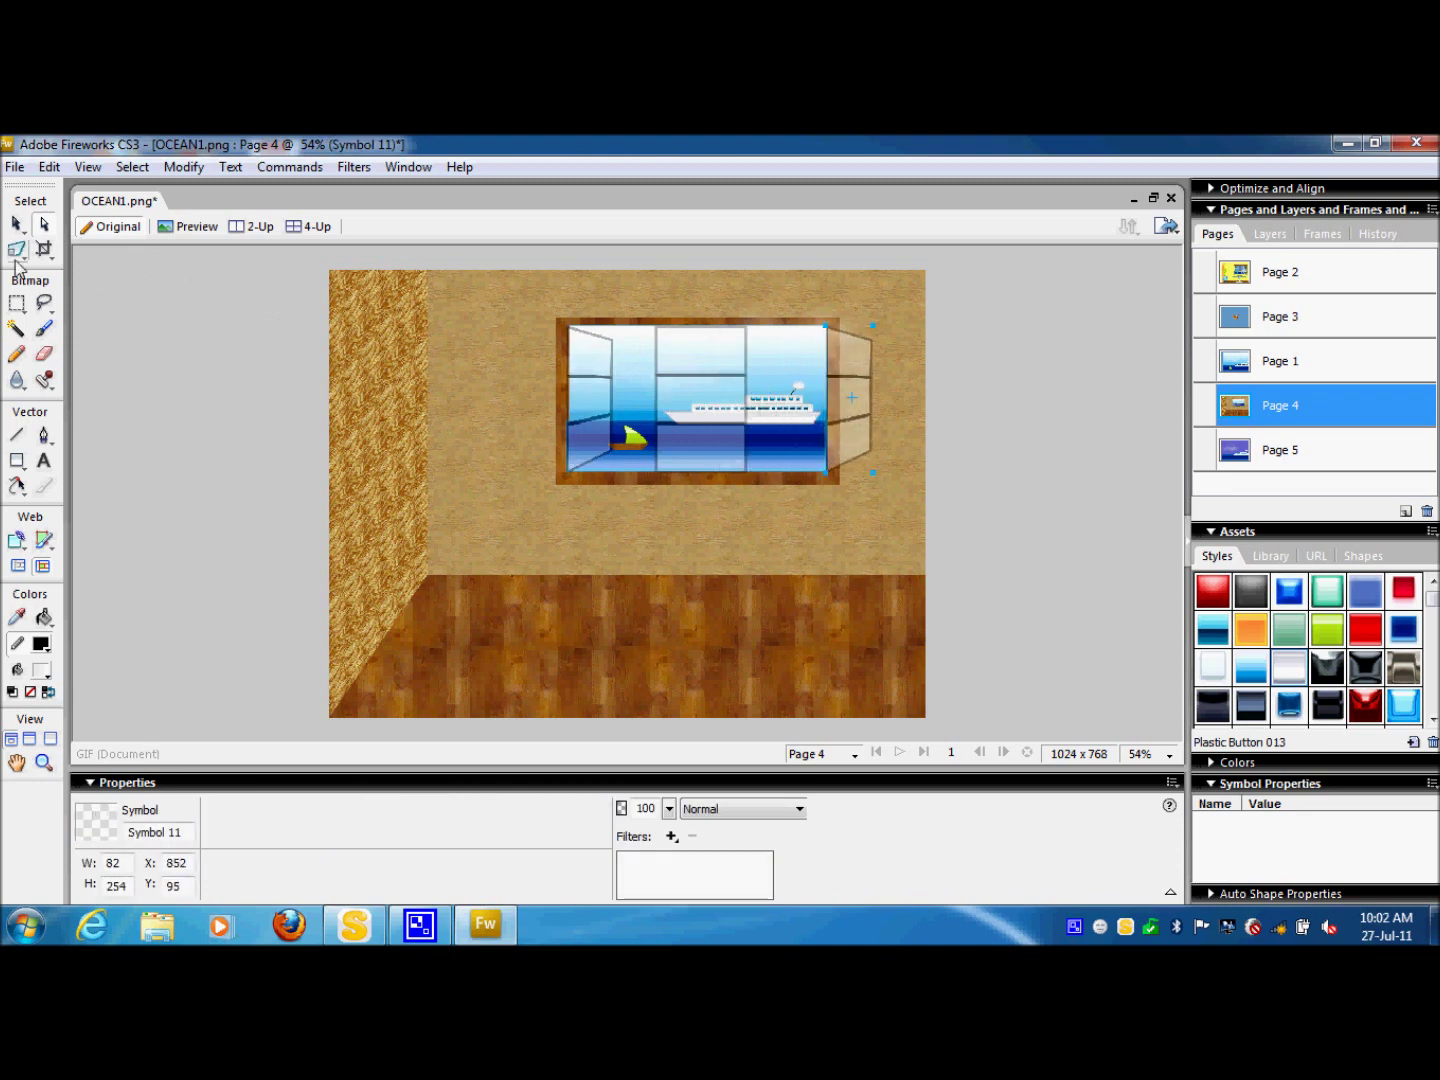
left_click_drag(17, 252, 60, 272)
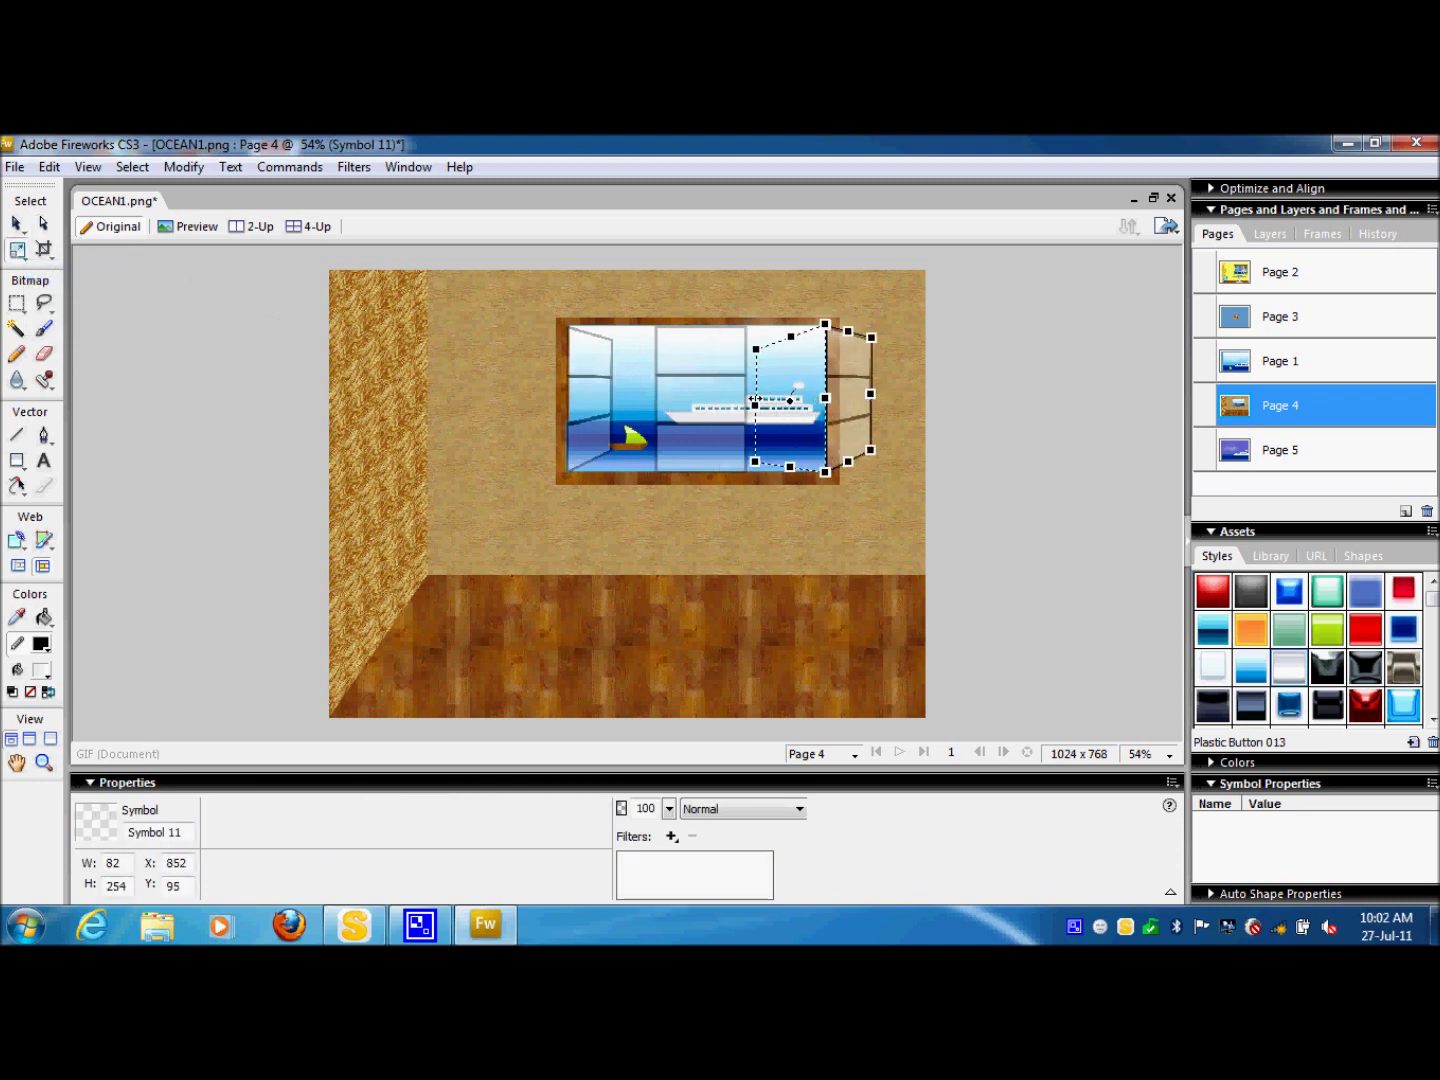
left_click_drag(755, 399, 790, 400)
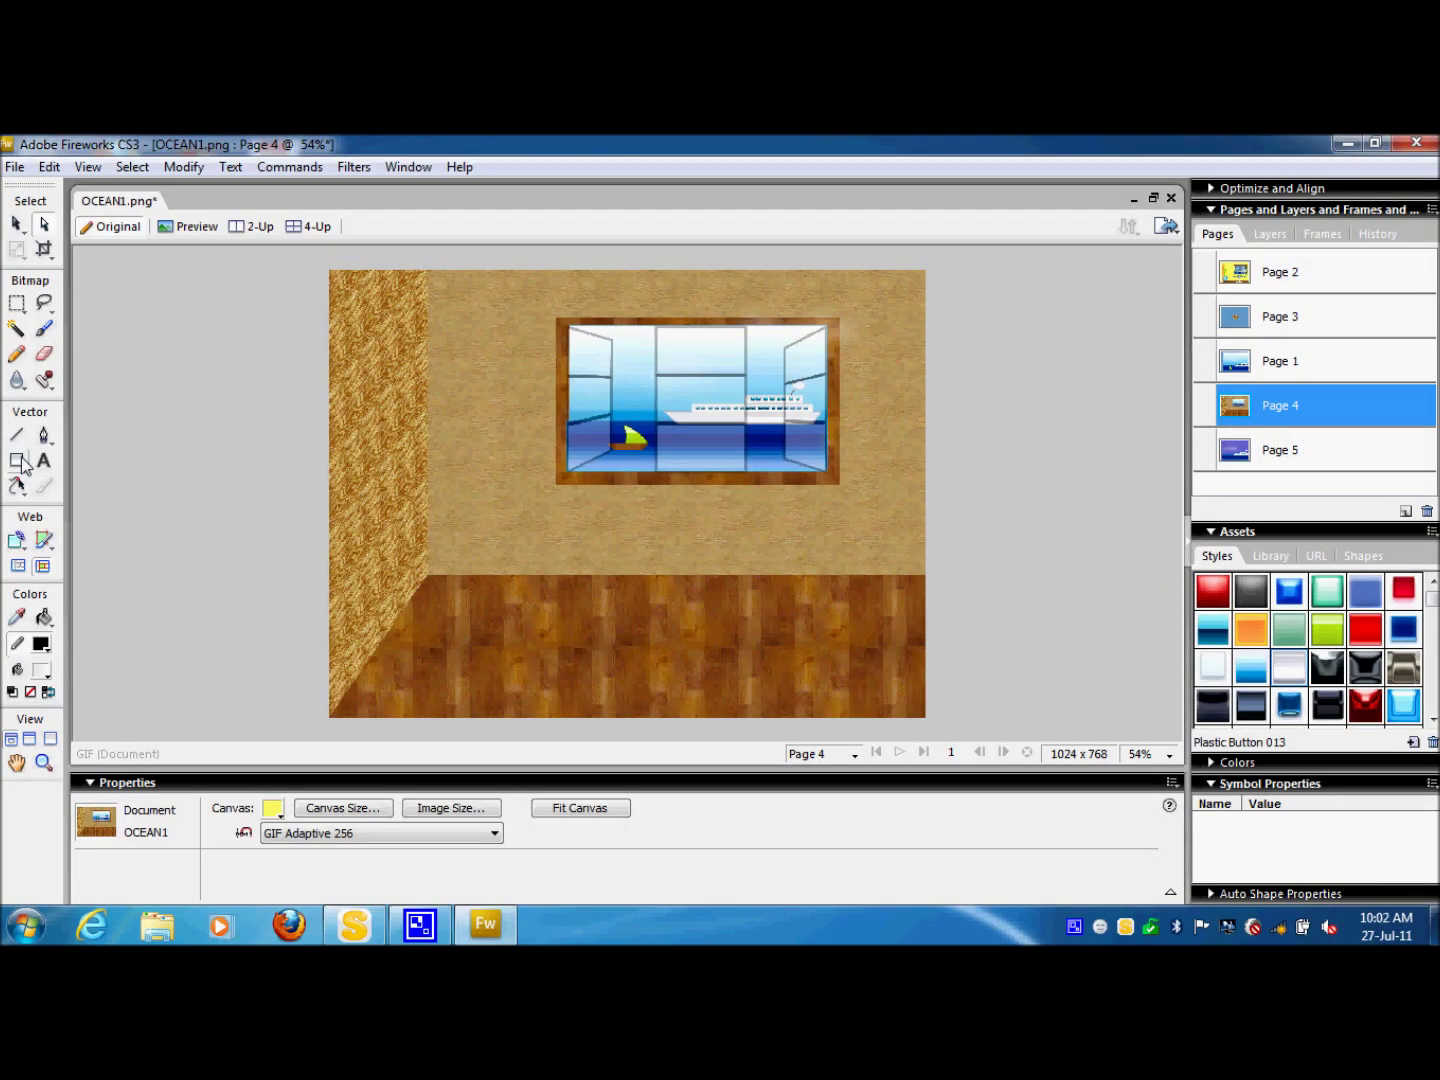
- Draw a flat ellipse of about 477 × 65 px on the wall below the window
left_click_drag(17, 461, 60, 505)
left_click_drag(766, 554, 857, 552)
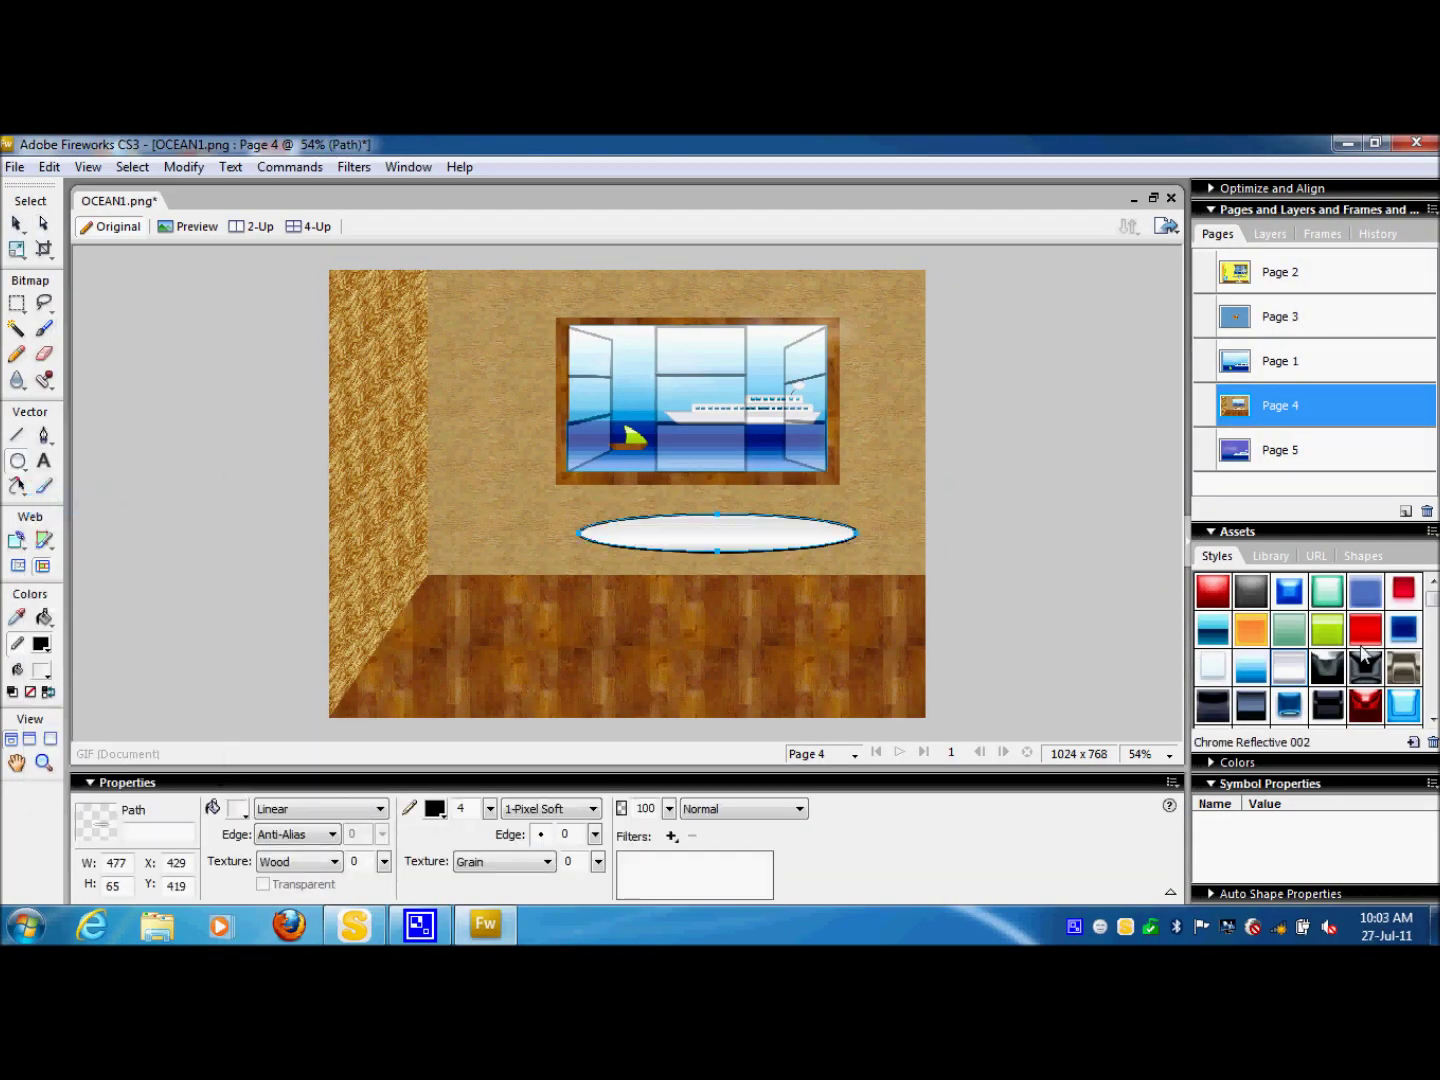
- Apply the Plastic Button 013 style to the flat ellipse and center it beneath the window as a tabletop
left_click(1402, 631)
left_click(1403, 708)
left_click(43, 223)
left_click_drag(752, 537, 726, 530)
- Draw a narrow vertical ellipse about 40 × 262 px under the tabletop and flare its lower end into a pedestal about 288 px wide
left_click_drag(24, 478, 84, 515)
left_click_drag(708, 644, 638, 680)
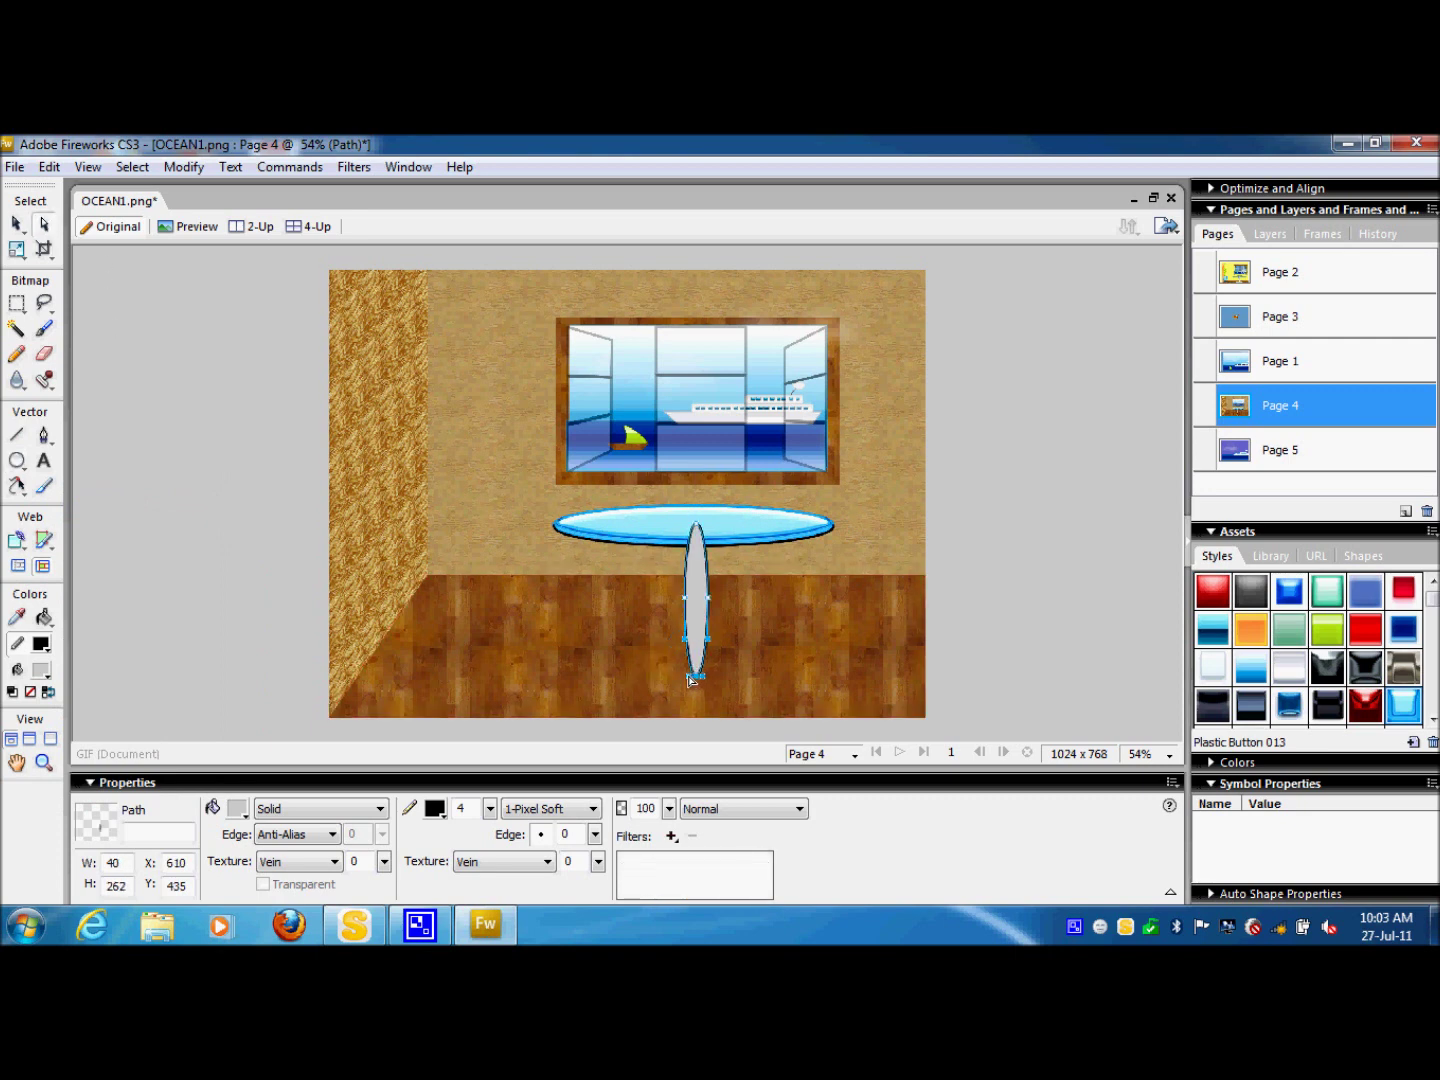
left_click_drag(617, 681, 501, 673)
left_click_drag(704, 678, 864, 676)
- Remove the pedestal's black outline and apply the white linear-gradient style to it
left_click(435, 810)
left_click(467, 599)
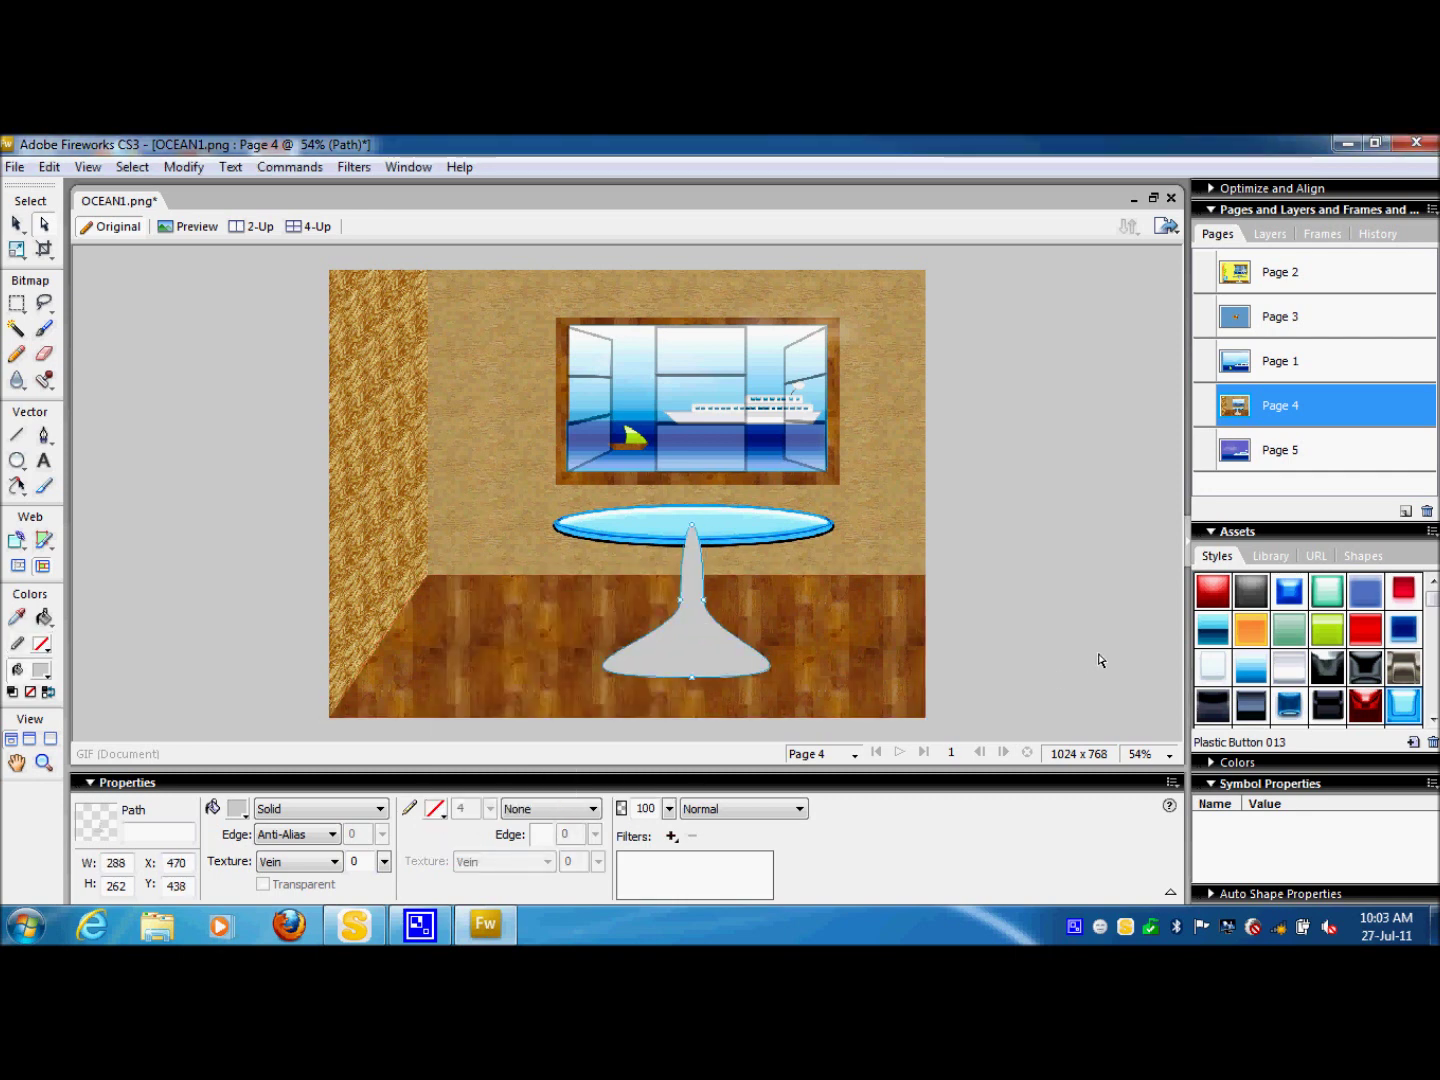
left_click(1213, 667)
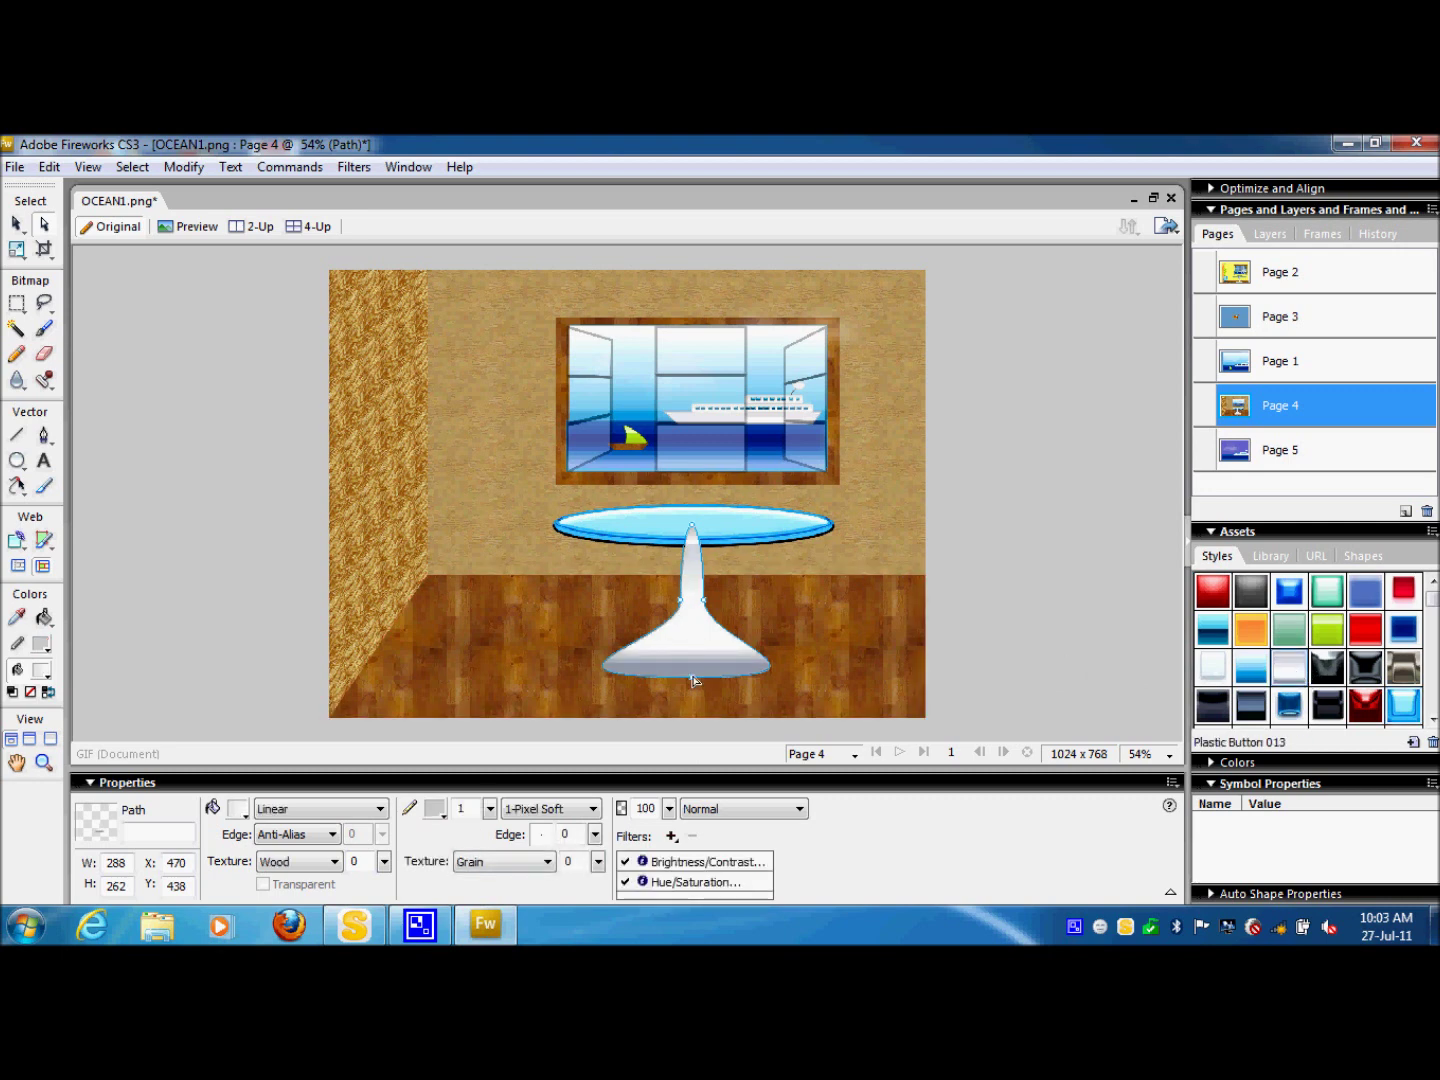
- Bring the blue tabletop in front of the pedestal
left_click(750, 541)
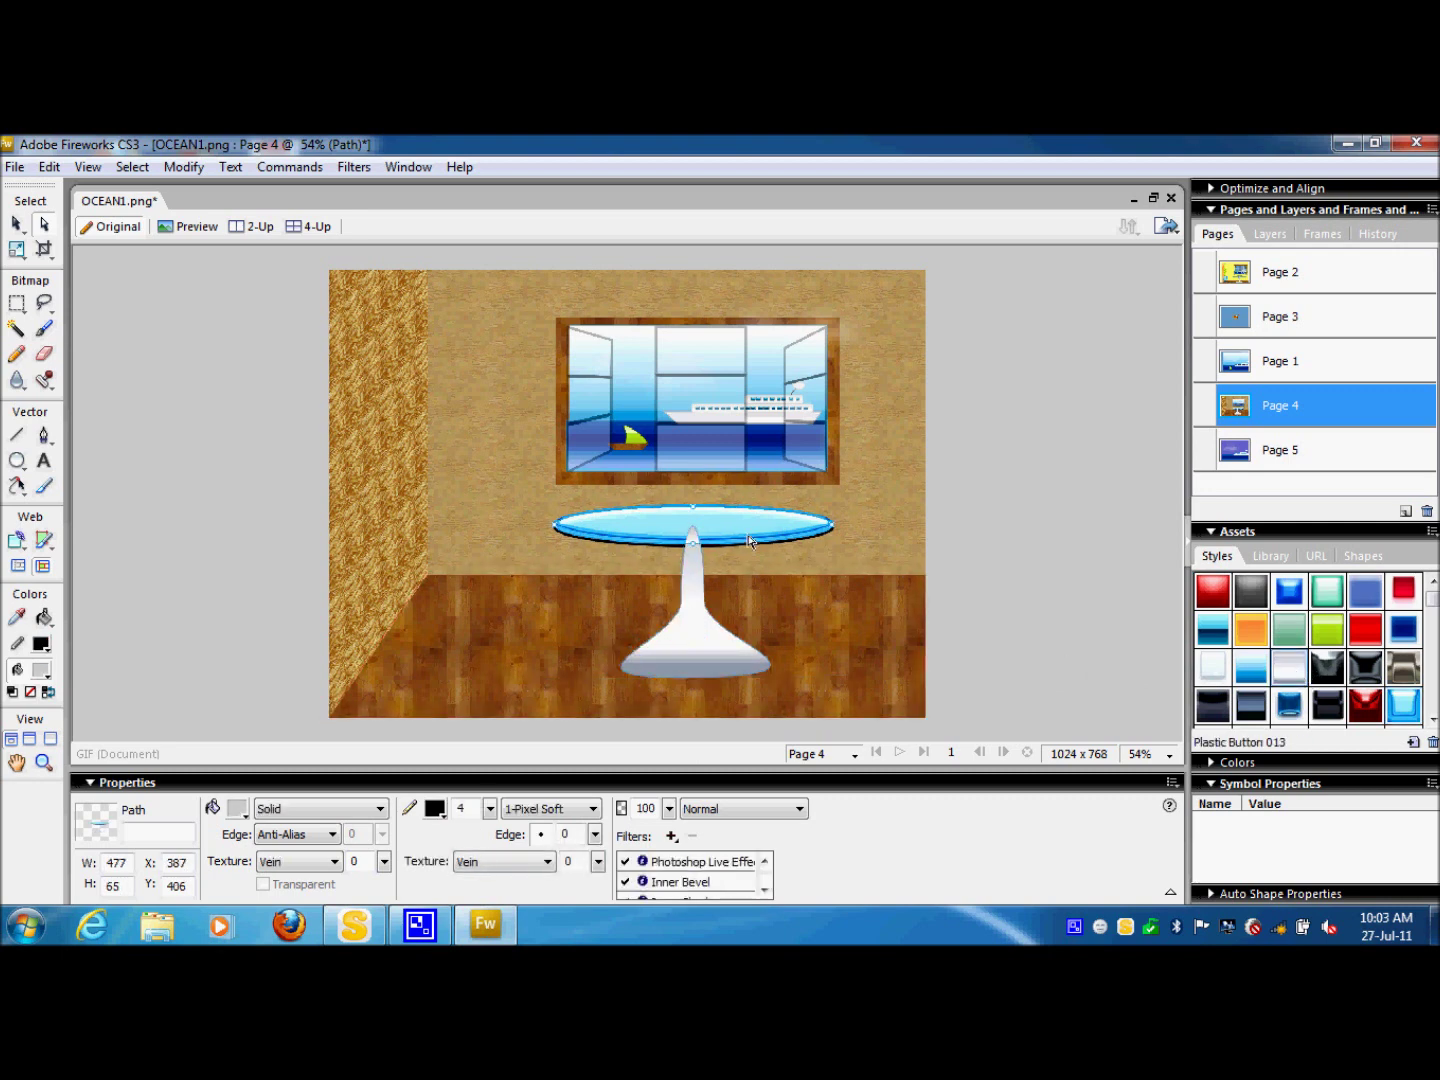
right_click(750, 541)
mouse_move(836, 490)
left_click(1112, 486)
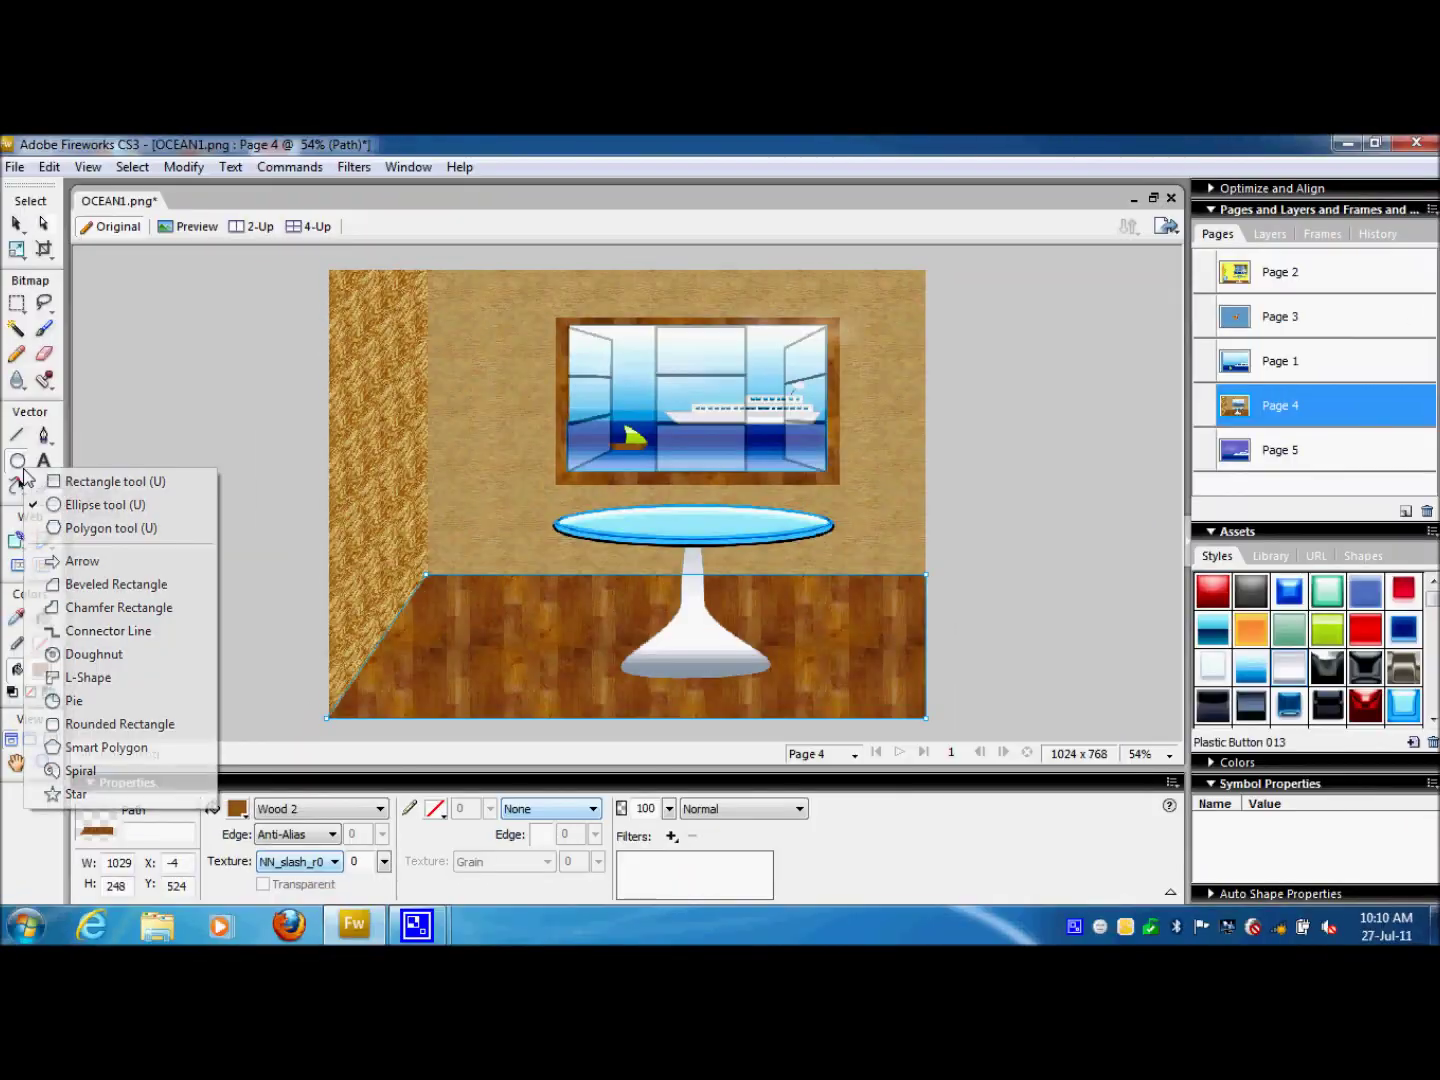
- Draw a Wood 2 rectangle of about 541 × 67 px across the upper edge of the window frame as a curtain box
left_click(100, 482)
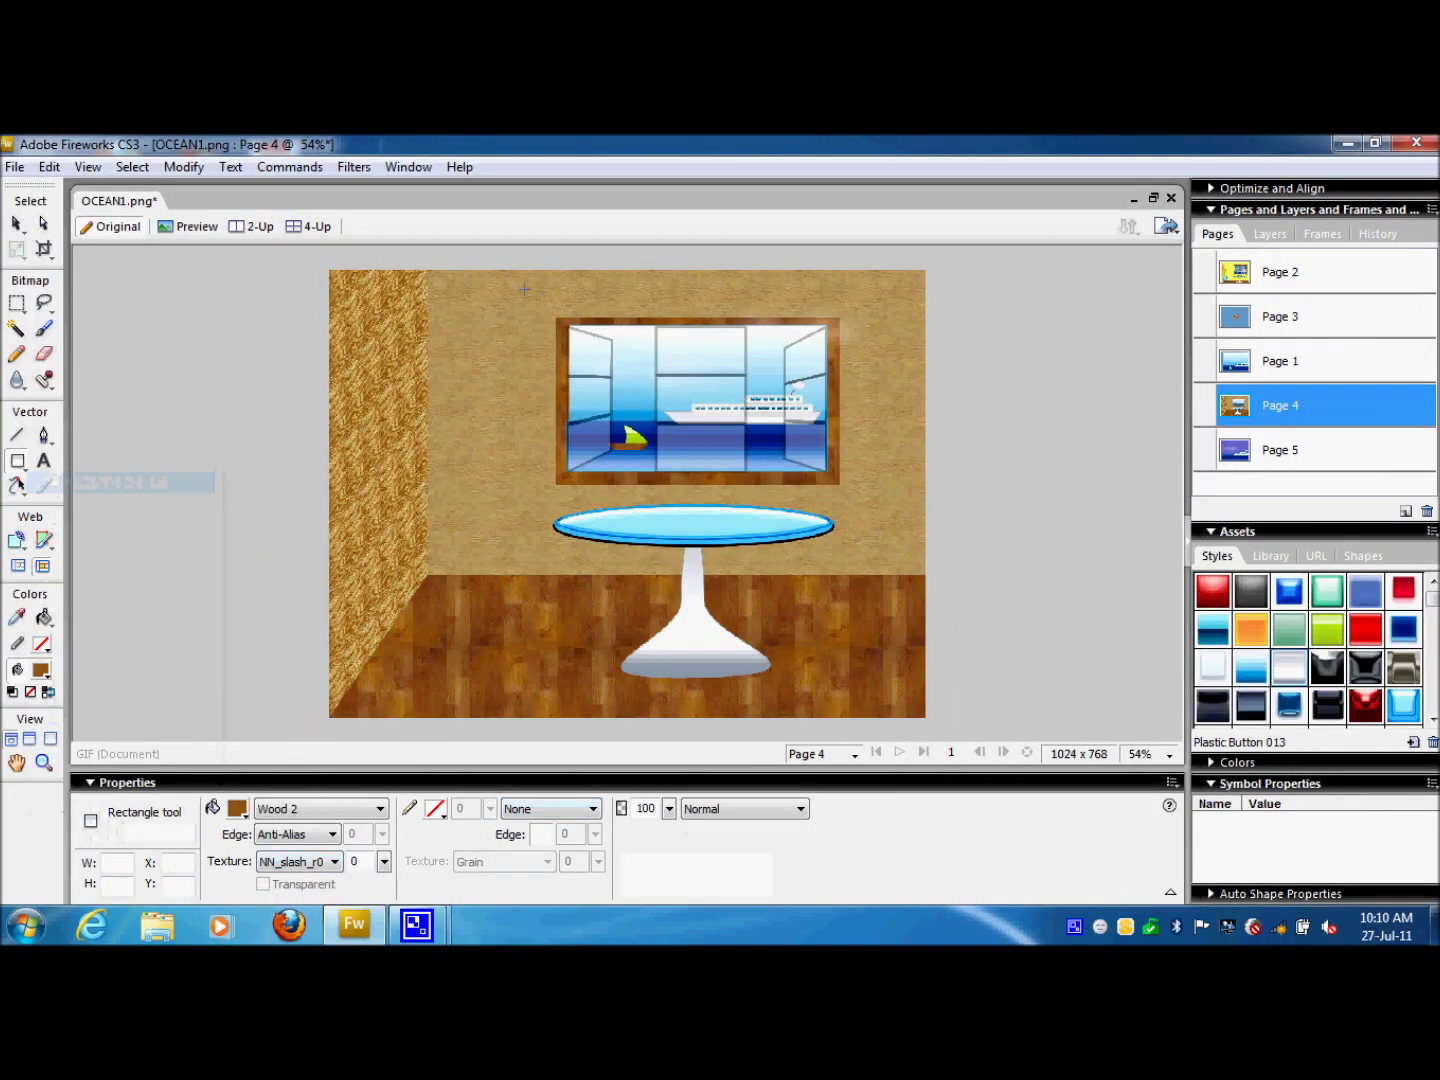
left_click_drag(538, 301, 855, 340)
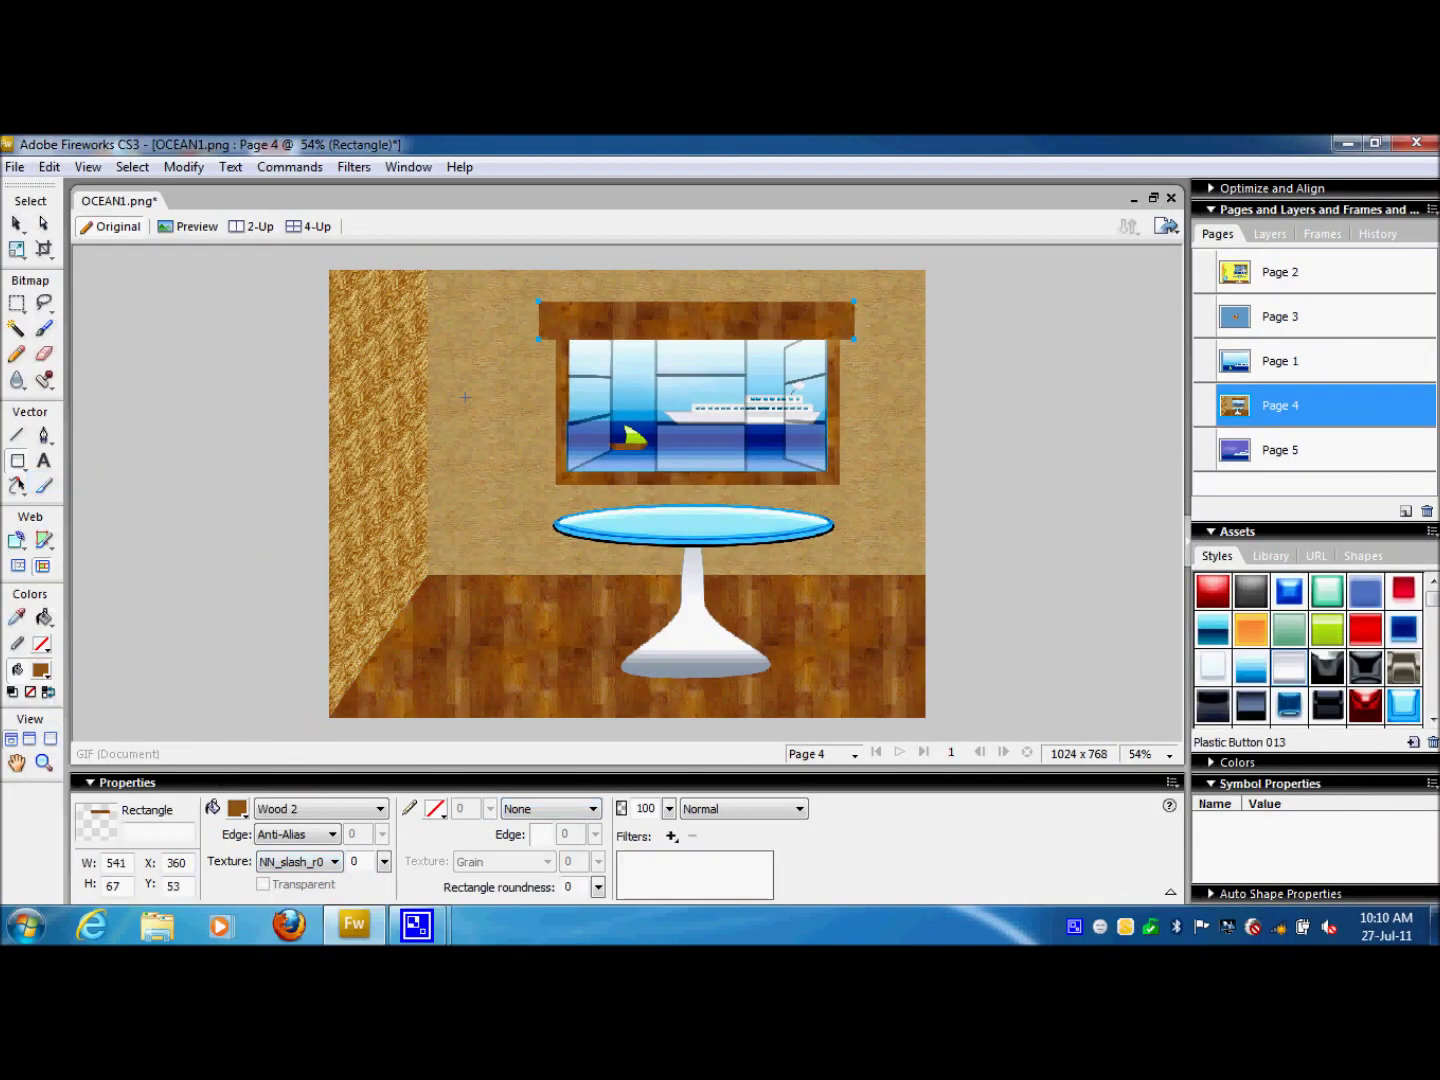
- Draw a closed curtain shape about 129 × 316 px with the Pen tool along the window's left side
left_click(50, 438)
left_click(557, 320)
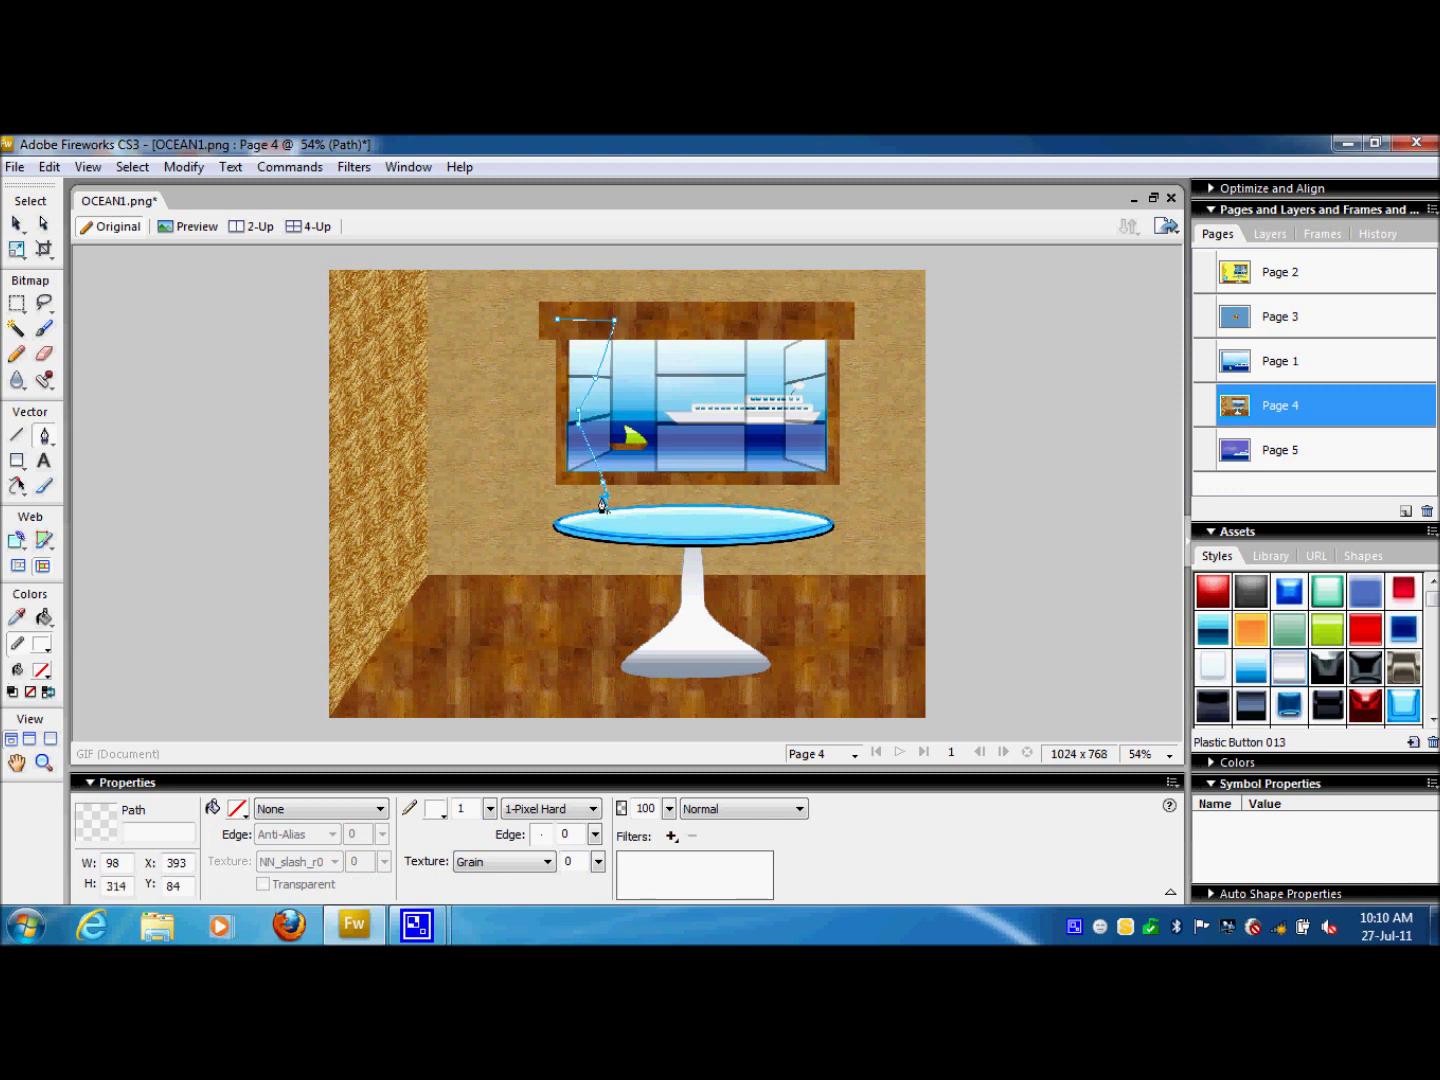
left_click(538, 505)
left_click(554, 323)
- Fill the curtain with the Goo-Blue pattern and set its opacity to 45
left_click(380, 808)
mouse_move(311, 751)
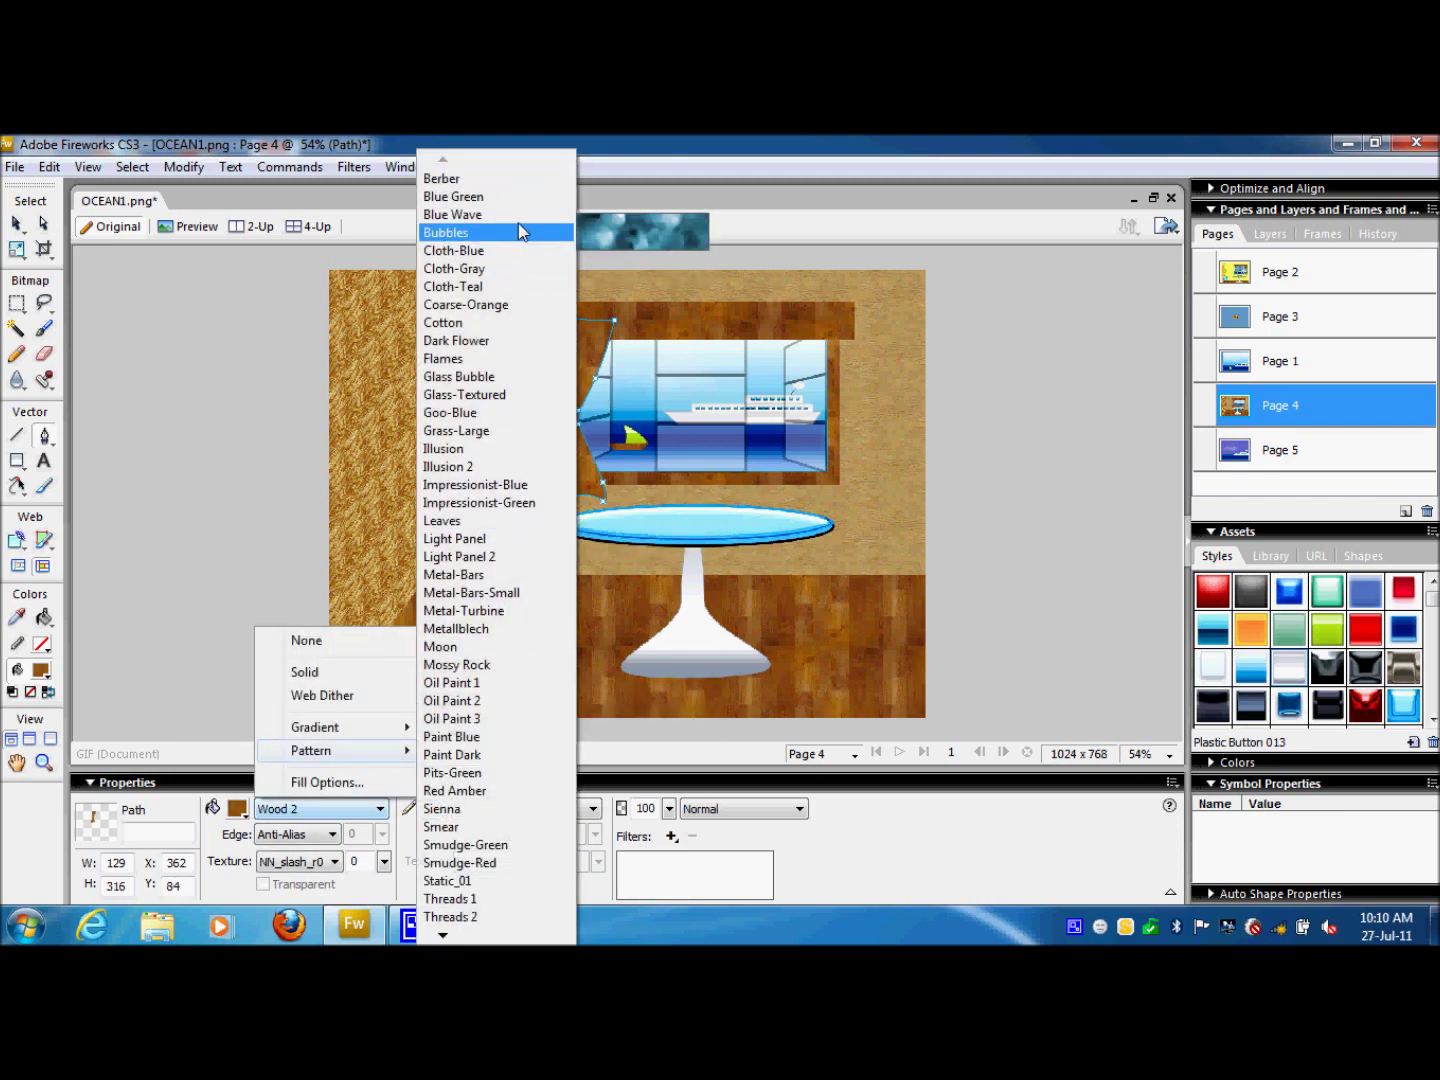
left_click(519, 428)
left_click_drag(669, 810, 670, 880)
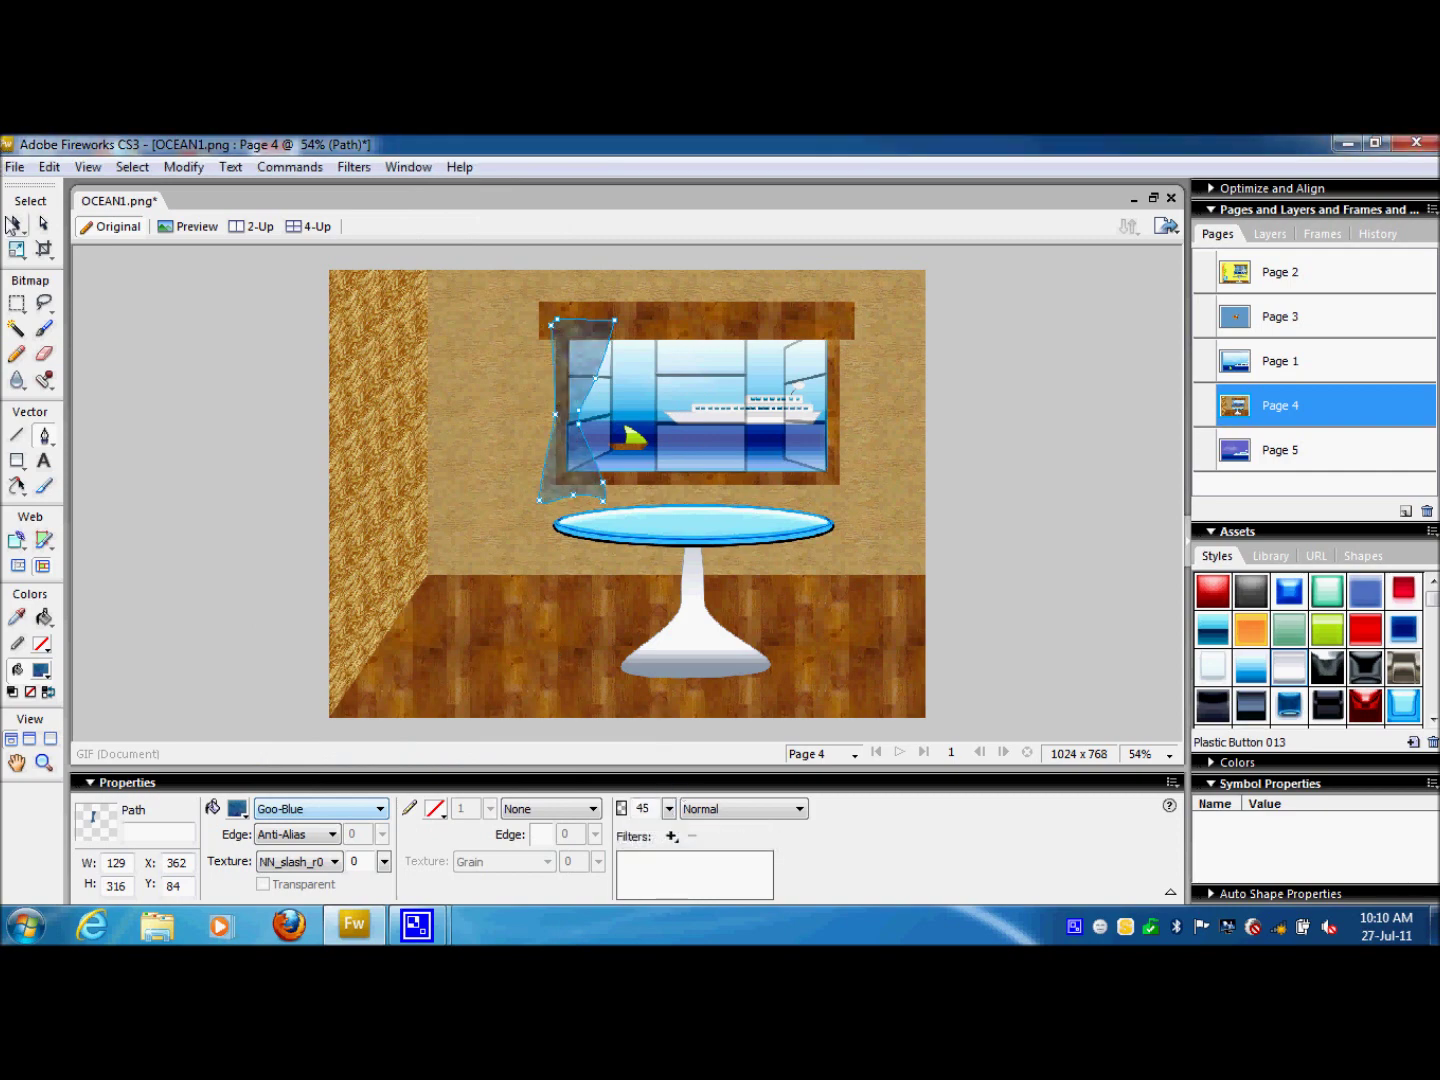
- Bring the wooden curtain box in front of the curtain
right_click(653, 329)
mouse_move(960, 481)
left_click(1110, 481)
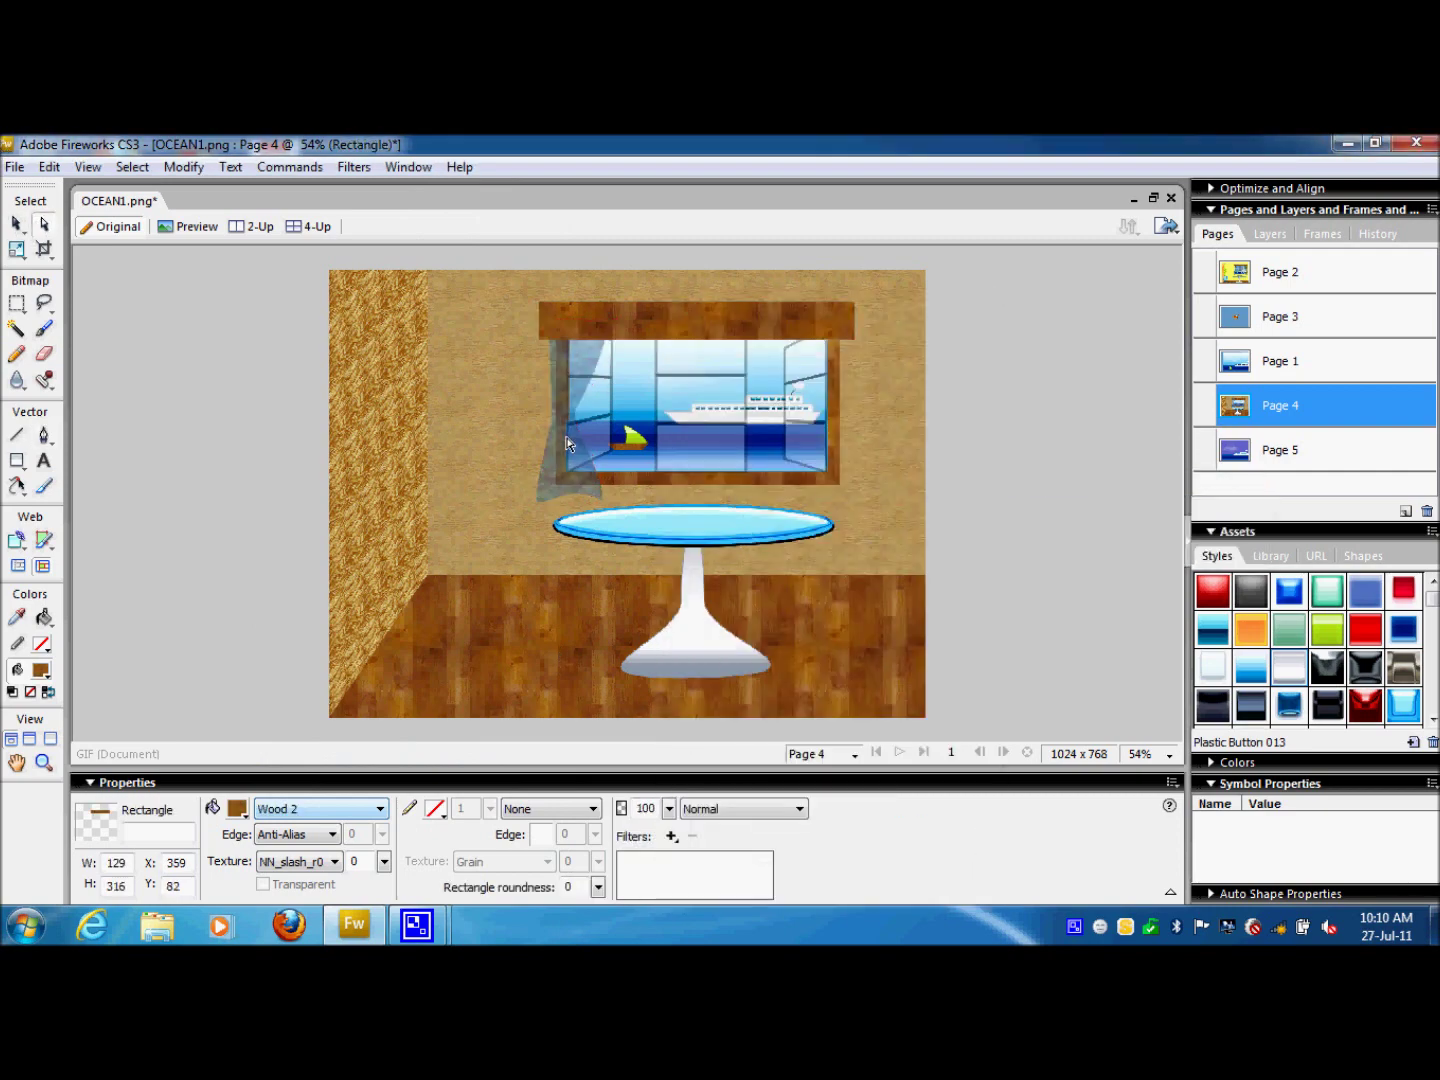
- Duplicate the curtain at the window's right edge and mirror it to face inward
left_click(562, 437)
left_click_drag(562, 437, 818, 408)
left_click(16, 248)
- Reshape the lower edge of the right curtain by moving its anchor points so the hem hangs slightly lower
left_click(43, 223)
left_click(830, 409)
left_click_drag(831, 497, 826, 515)
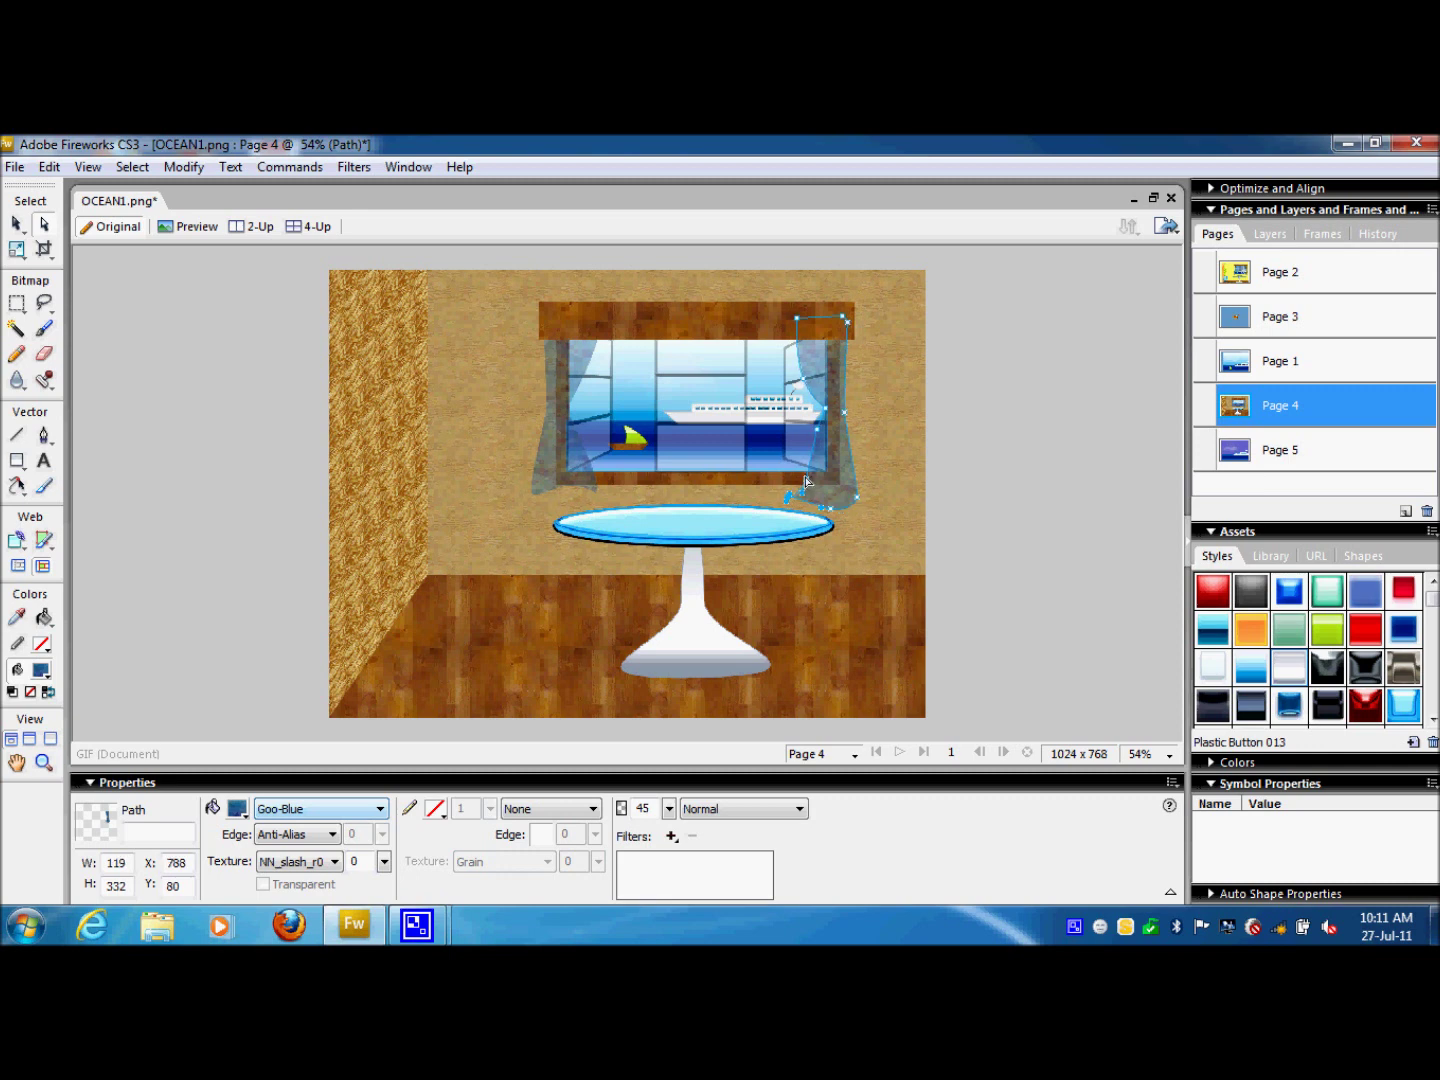
left_click(843, 445)
left_click(834, 458)
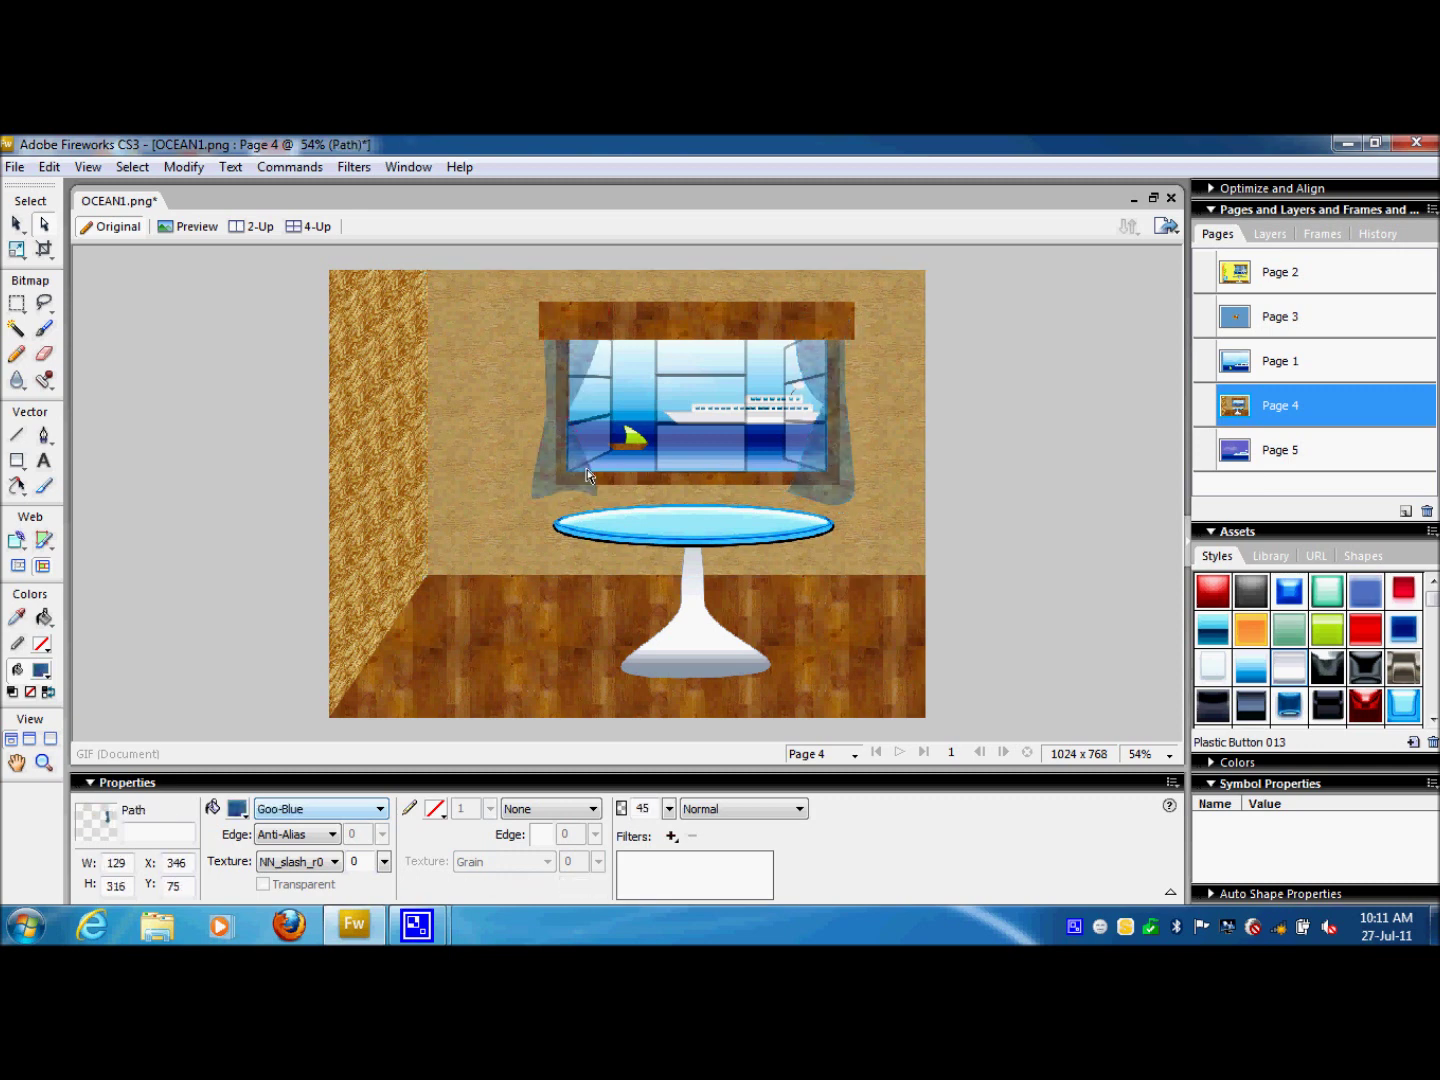
left_click(477, 480)
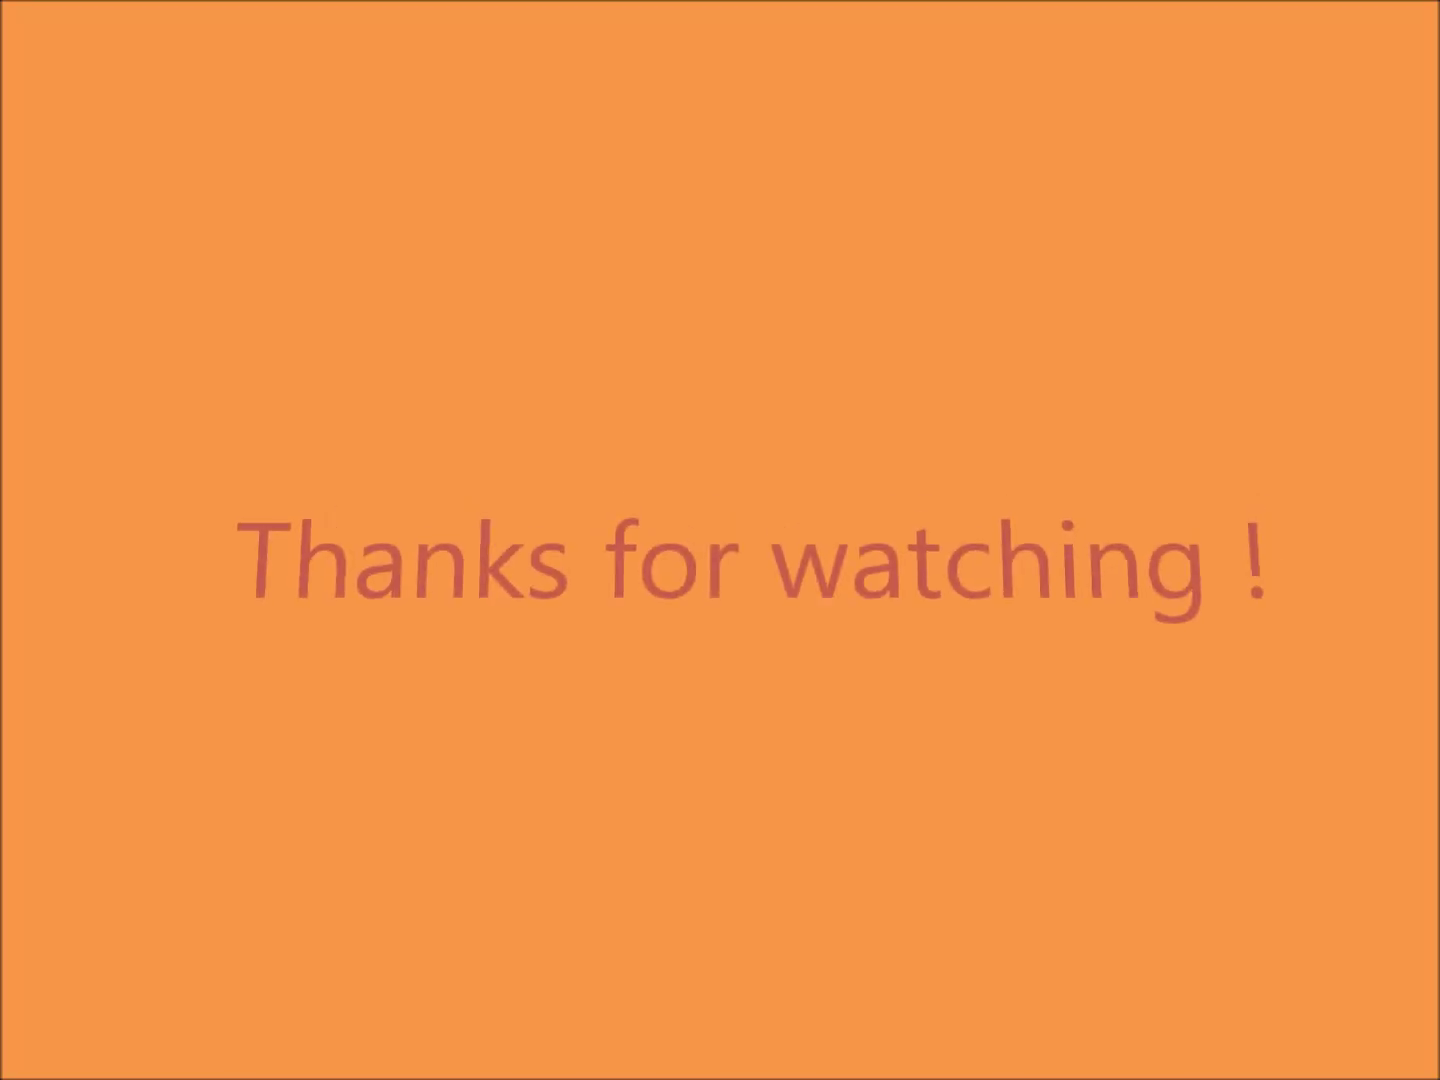